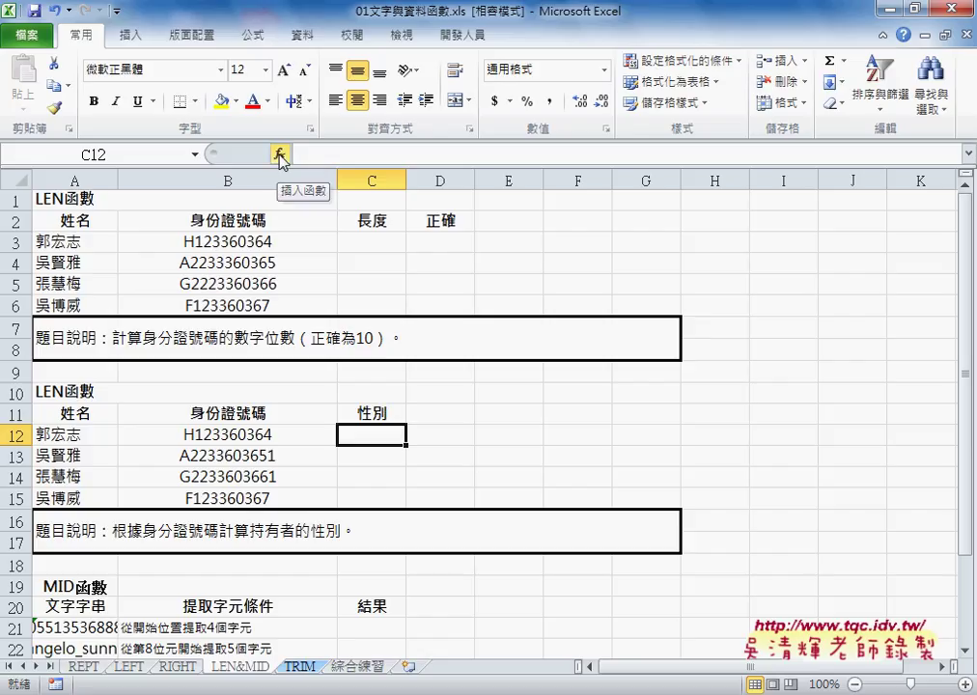
# - Insert the MID function into C12 from the 文字 (Text) function category
pyautogui.click(279, 155)
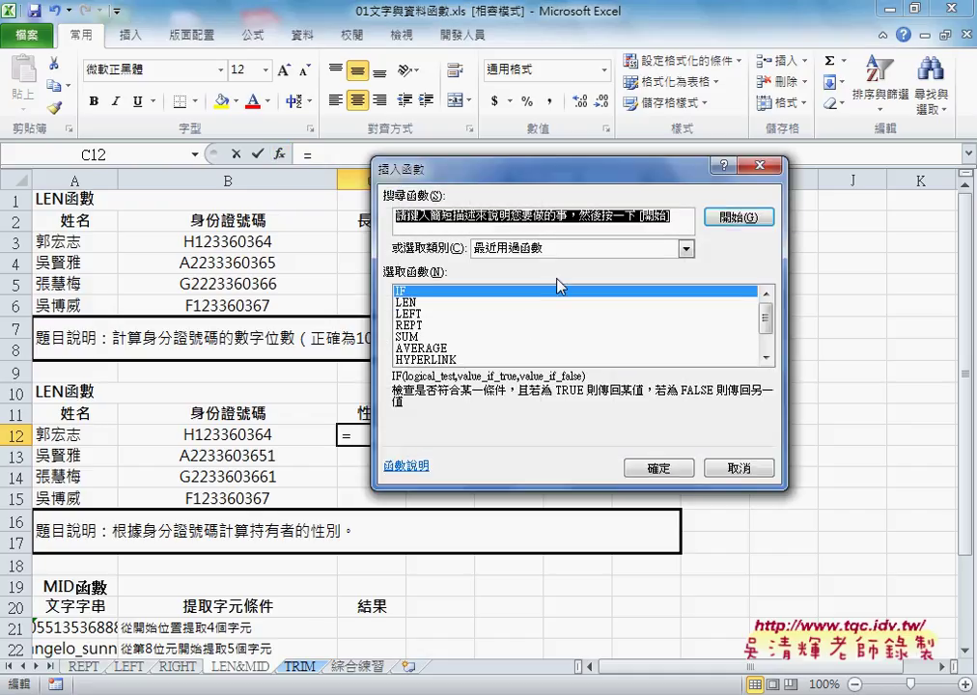
pyautogui.click(557, 248)
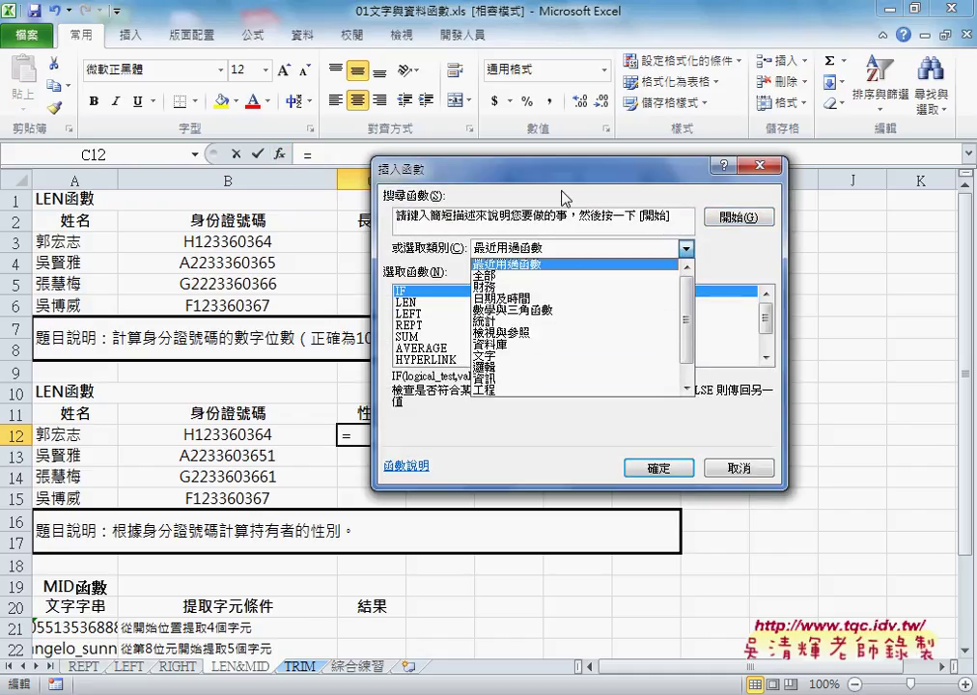
pyautogui.click(568, 183)
pyautogui.moveTo(586, 182); pyautogui.dragTo(735, 184)
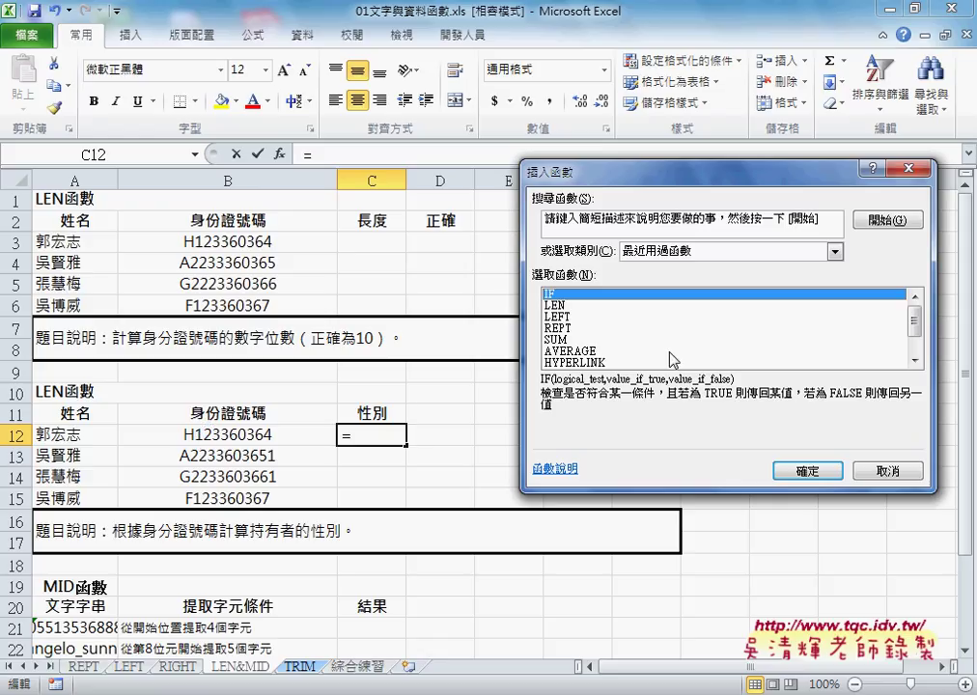
pyautogui.click(836, 251)
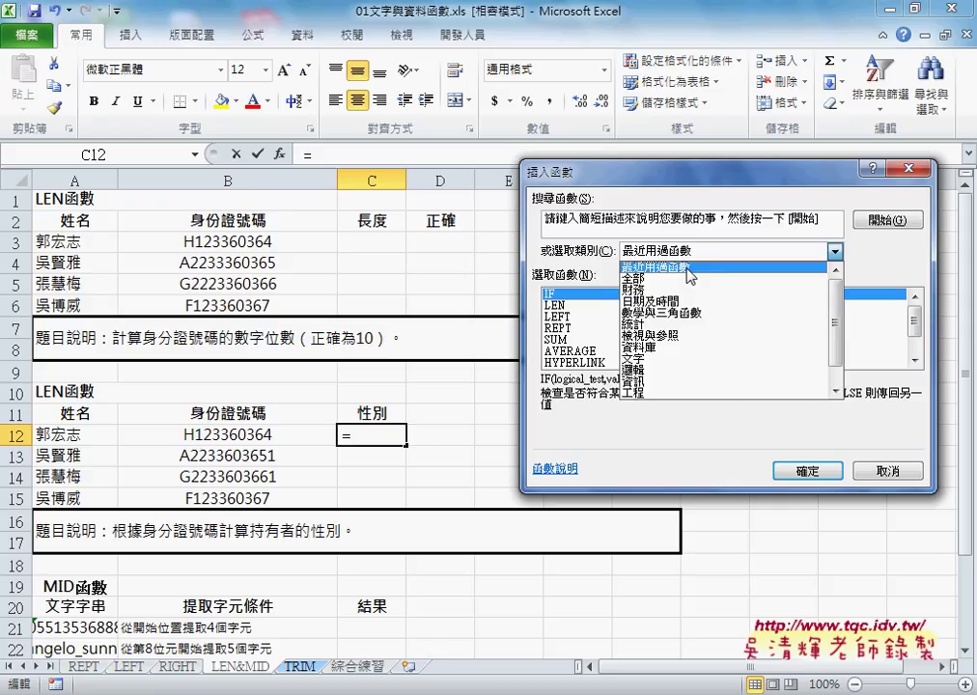
pyautogui.click(676, 369)
pyautogui.moveTo(918, 307); pyautogui.dragTo(922, 332)
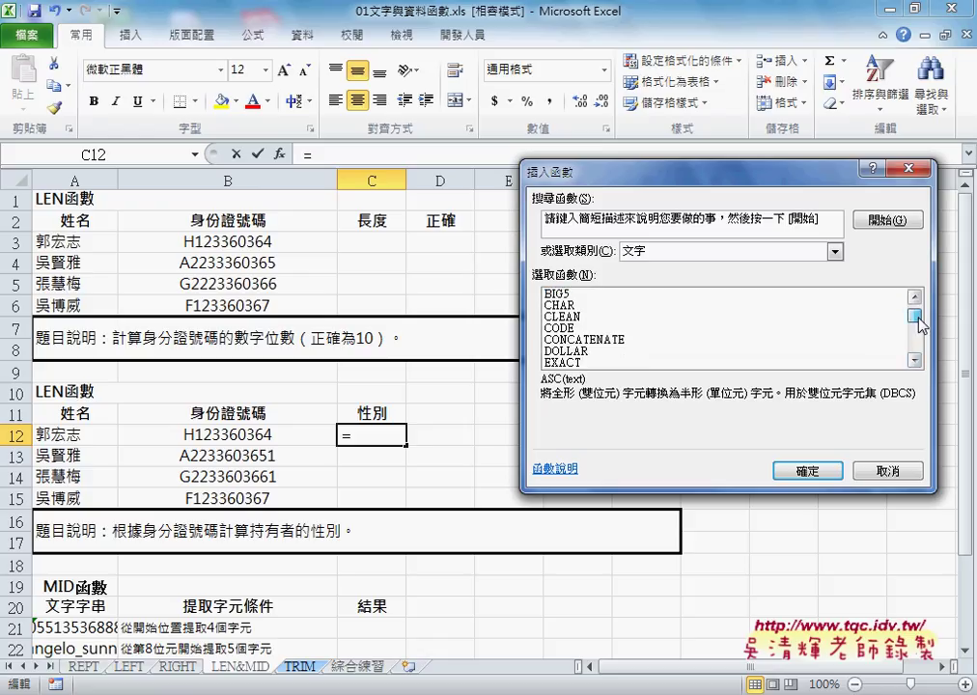
pyautogui.click(915, 360)
pyautogui.click(916, 359)
pyautogui.click(916, 359)
pyautogui.click(915, 359)
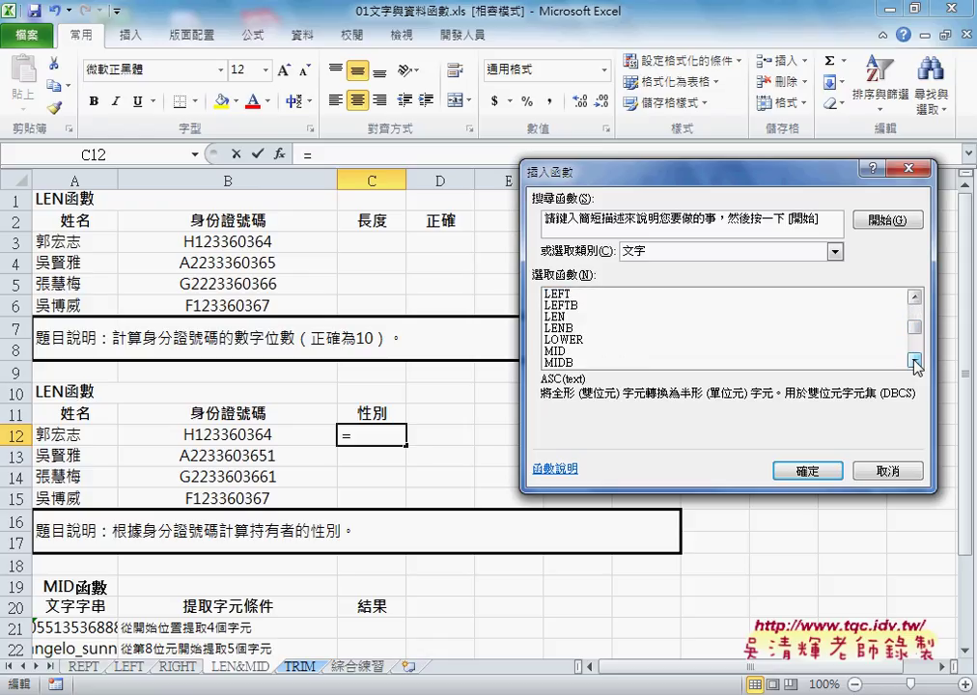
pyautogui.click(916, 360)
pyautogui.click(577, 342)
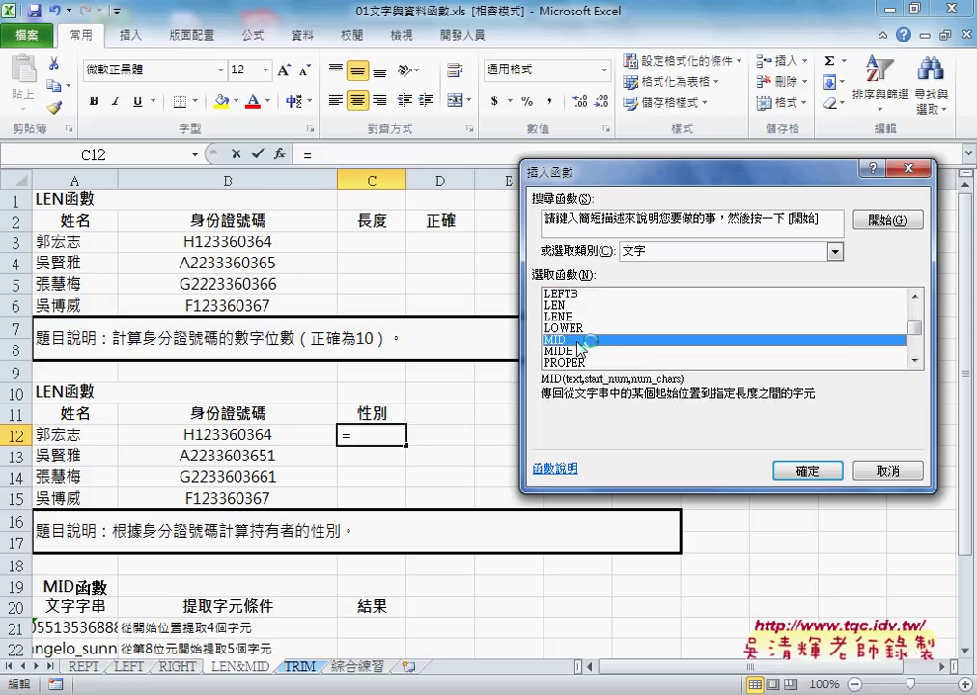
pyautogui.click(817, 471)
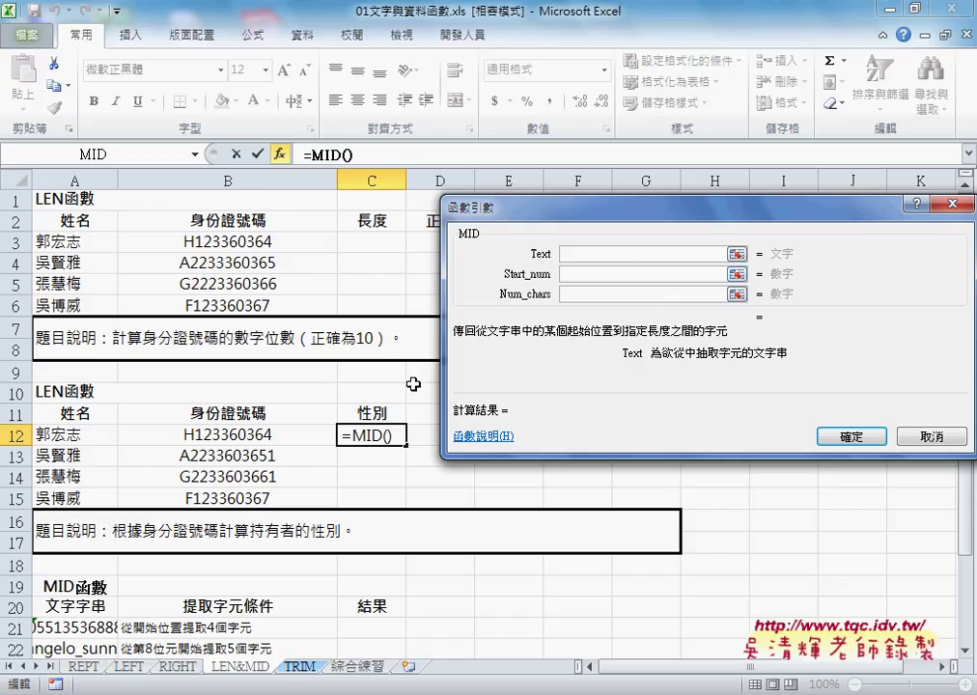
# - Fill in MID's arguments: Text B12, Start_num 2, Num_chars 1
pyautogui.click(227, 434)
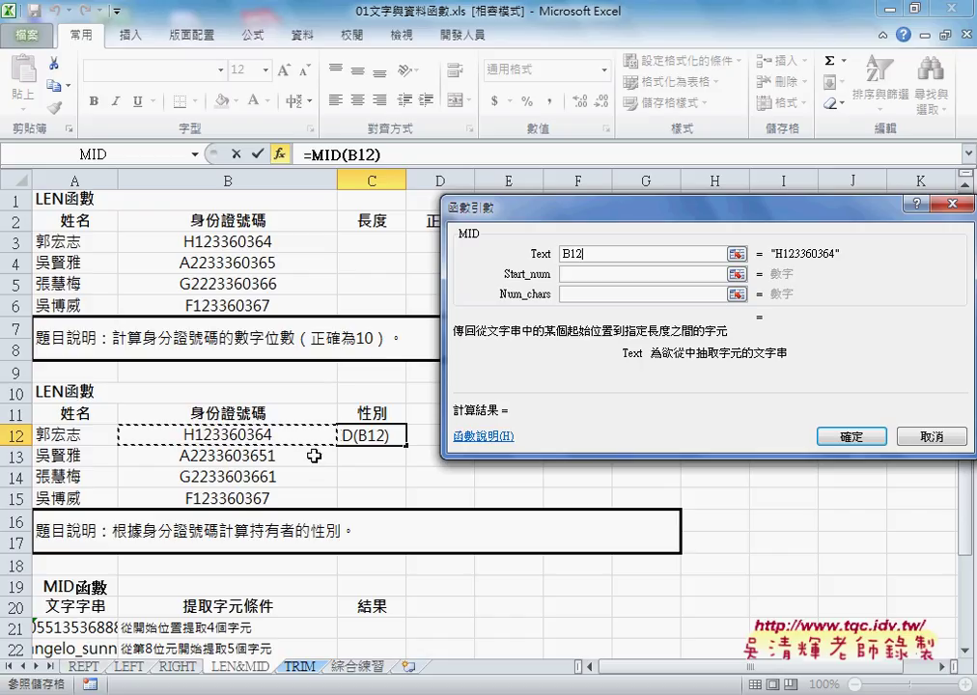
pyautogui.moveTo(568, 222); pyautogui.dragTo(594, 227)
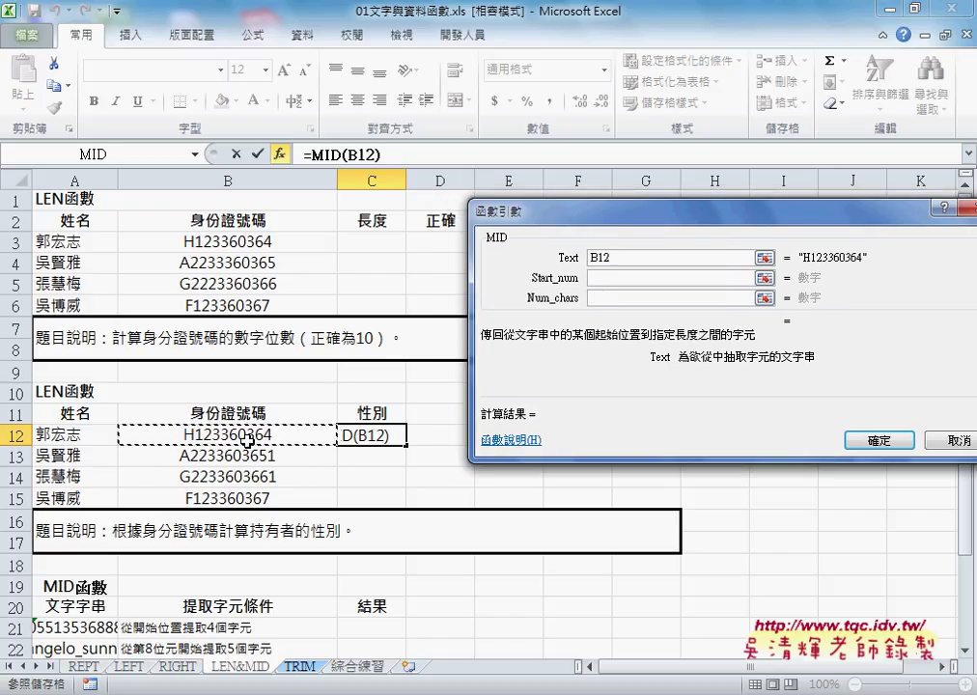
pyautogui.click(600, 277)
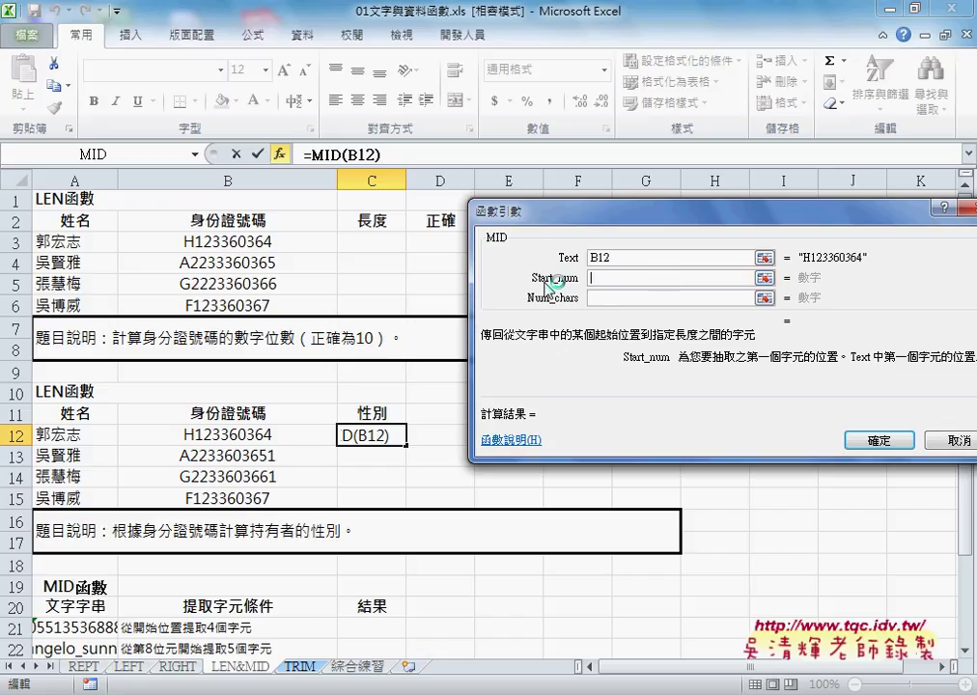
pyautogui.write('2')
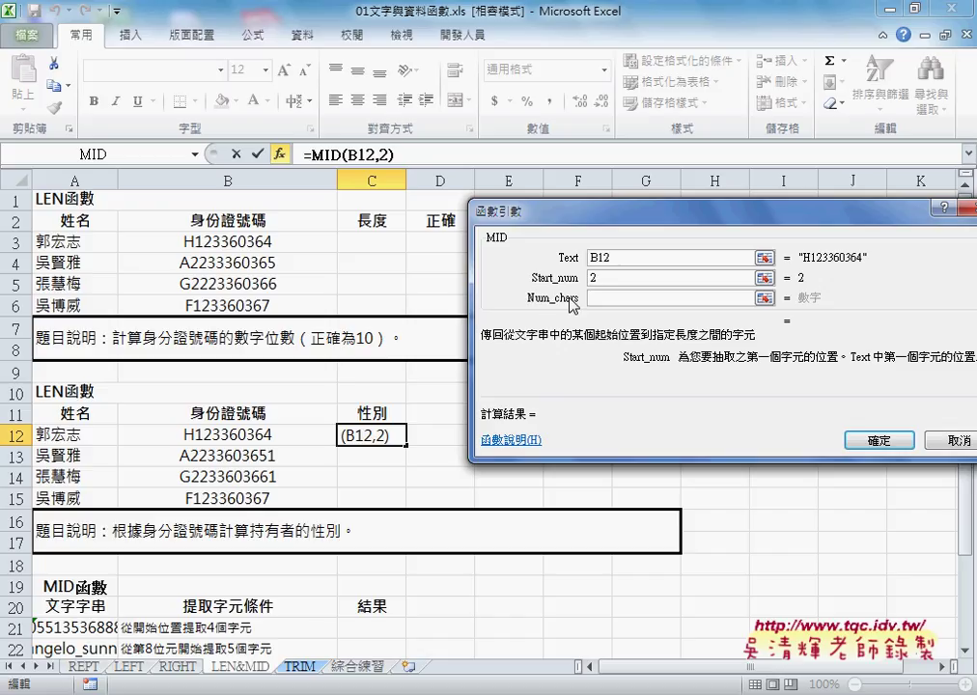
pyautogui.click(600, 299)
pyautogui.write('1')
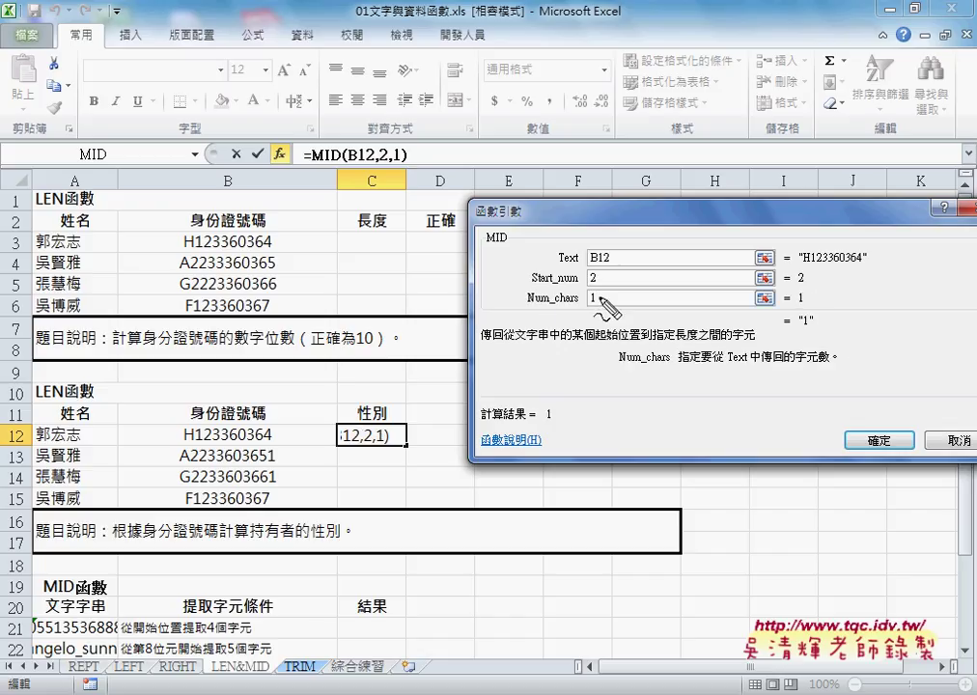
pyautogui.moveTo(796, 285); pyautogui.dragTo(806, 282)
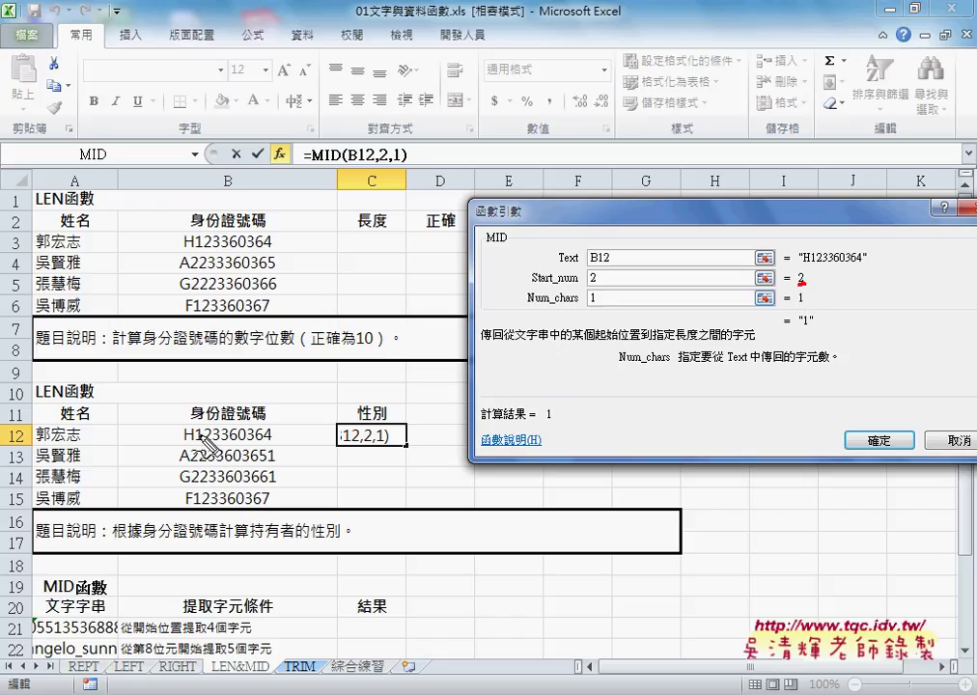
pyautogui.moveTo(195, 443); pyautogui.dragTo(207, 443)
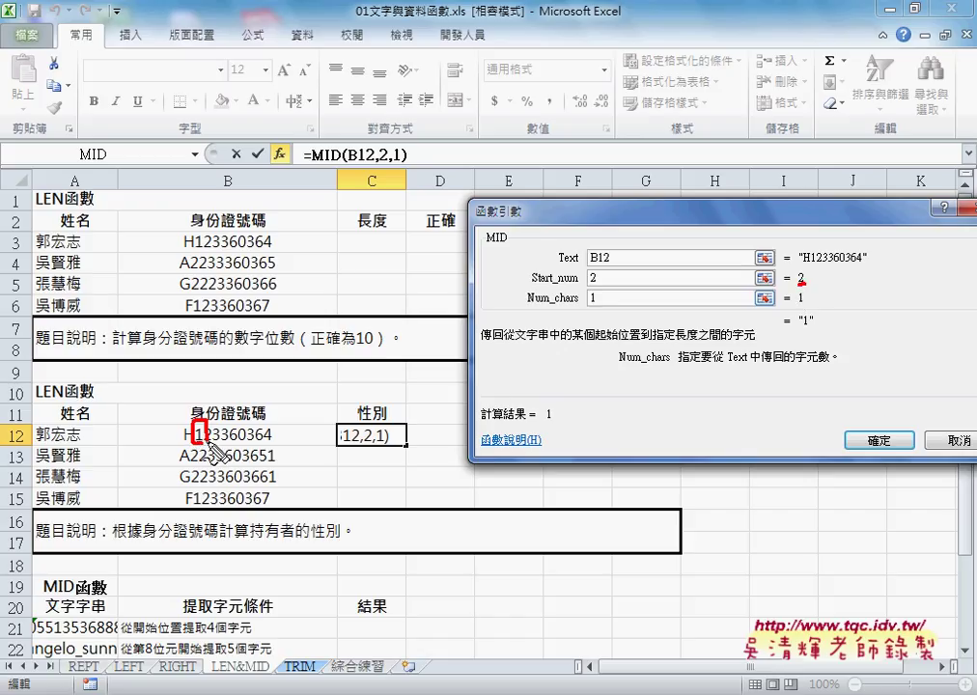
pyautogui.moveTo(800, 333)
pyautogui.mouseDown()
pyautogui.moveTo(813, 335)
pyautogui.moveTo(801, 340)
pyautogui.mouseUp()
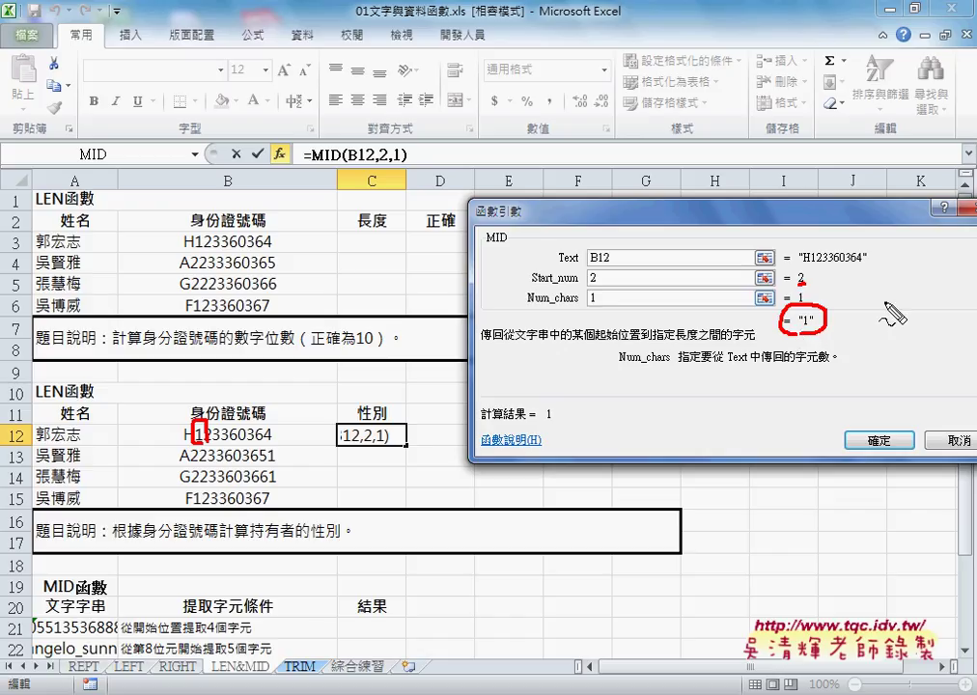
pyautogui.moveTo(884, 302); pyautogui.dragTo(884, 331)
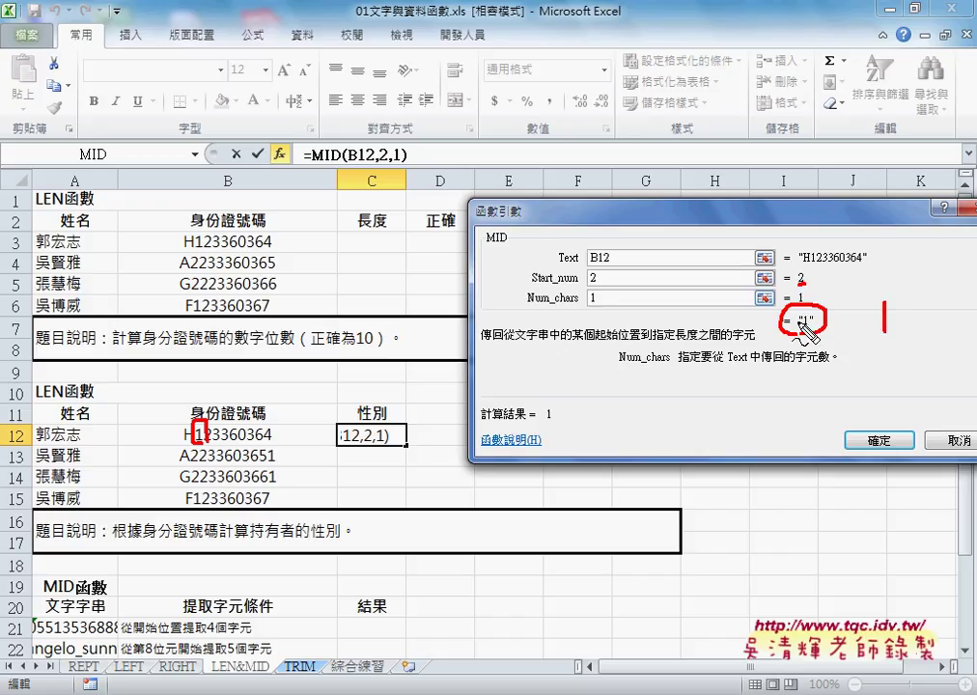
pyautogui.moveTo(869, 296)
pyautogui.mouseDown()
pyautogui.moveTo(875, 313)
pyautogui.moveTo(905, 308)
pyautogui.moveTo(913, 340)
pyautogui.moveTo(886, 338)
pyautogui.moveTo(891, 399)
pyautogui.mouseUp()
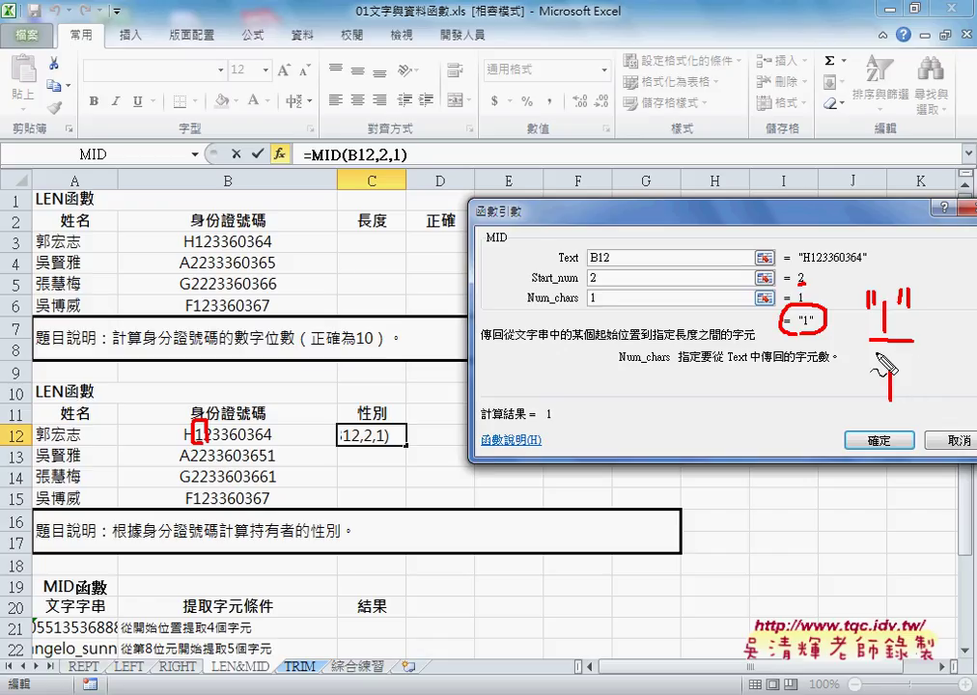
pyautogui.press('Escape')
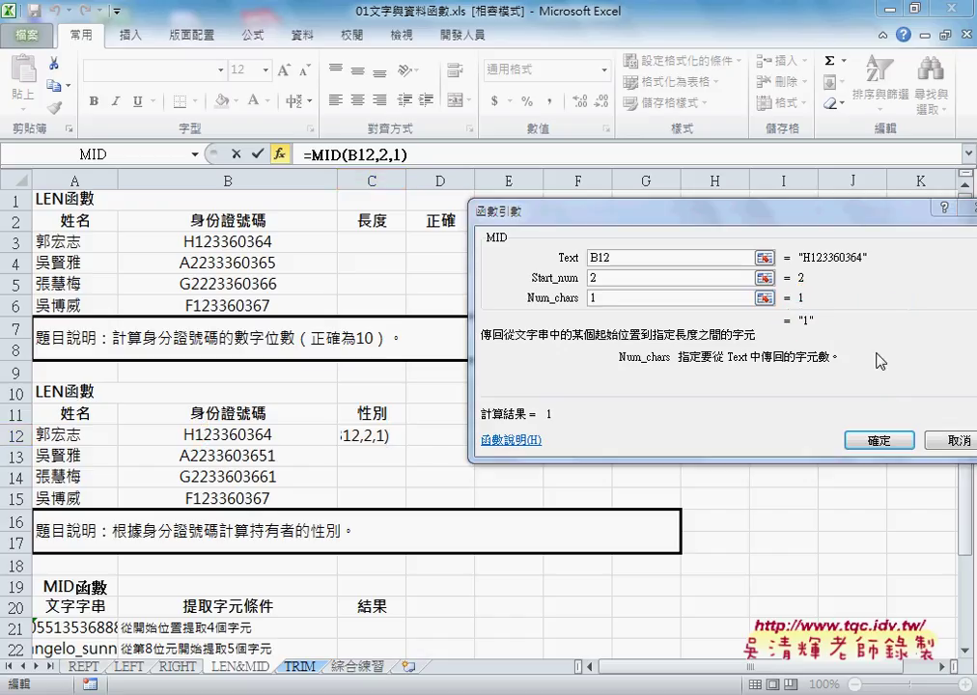
# - Accept =MID(B12,2,1) in C12, then cut the formula text from the formula bar
pyautogui.click(879, 441)
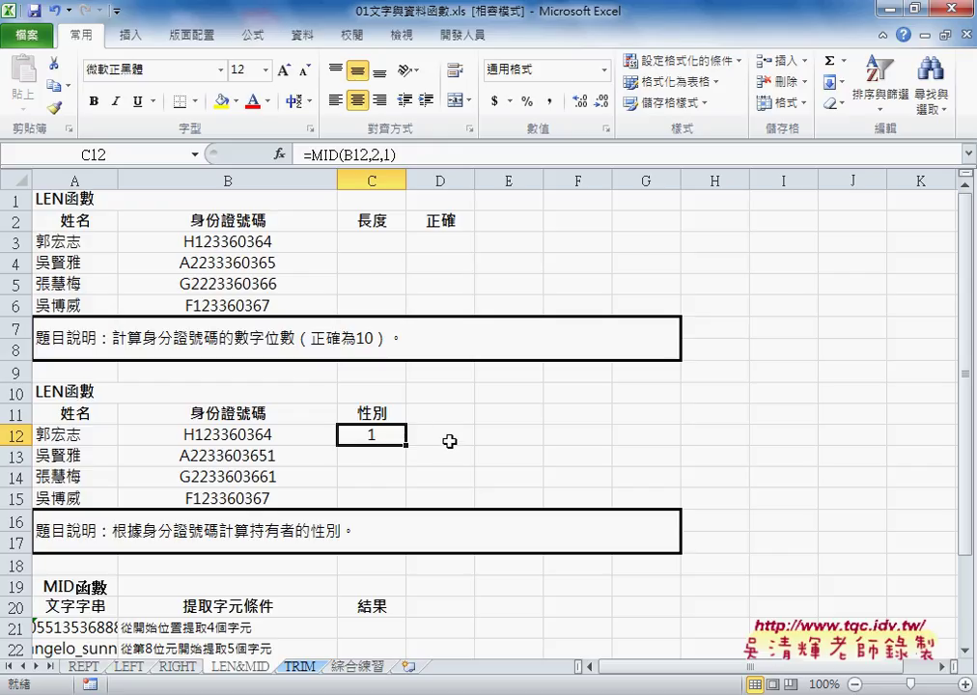
pyautogui.moveTo(305, 155); pyautogui.dragTo(407, 154)
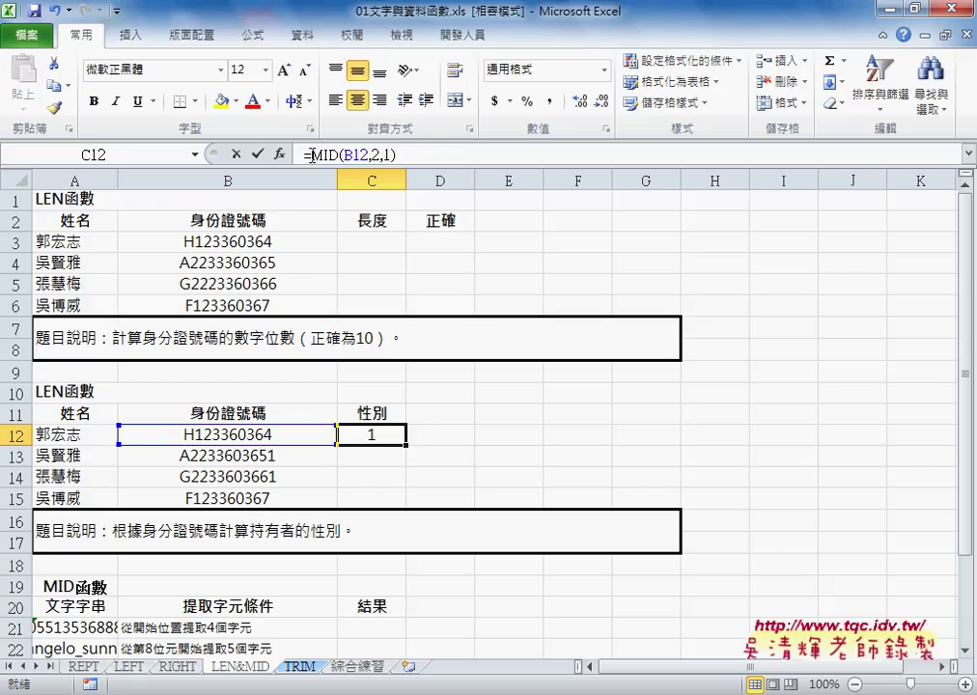
pyautogui.rightClick(392, 157)
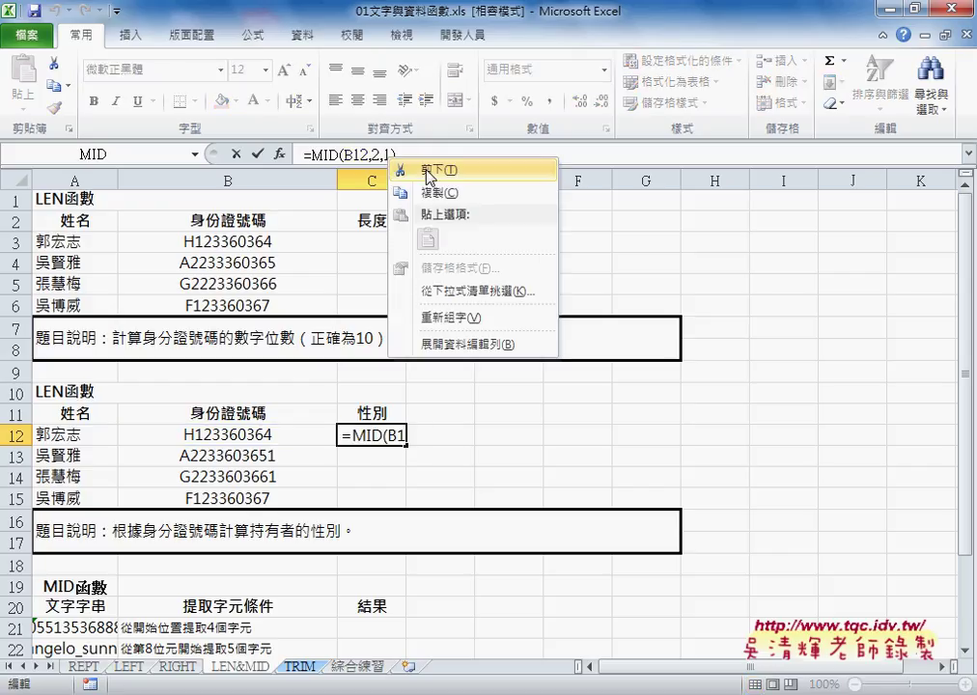
pyautogui.click(429, 170)
# - Choose the IF function for C12 from the recently used functions list
pyautogui.click(279, 154)
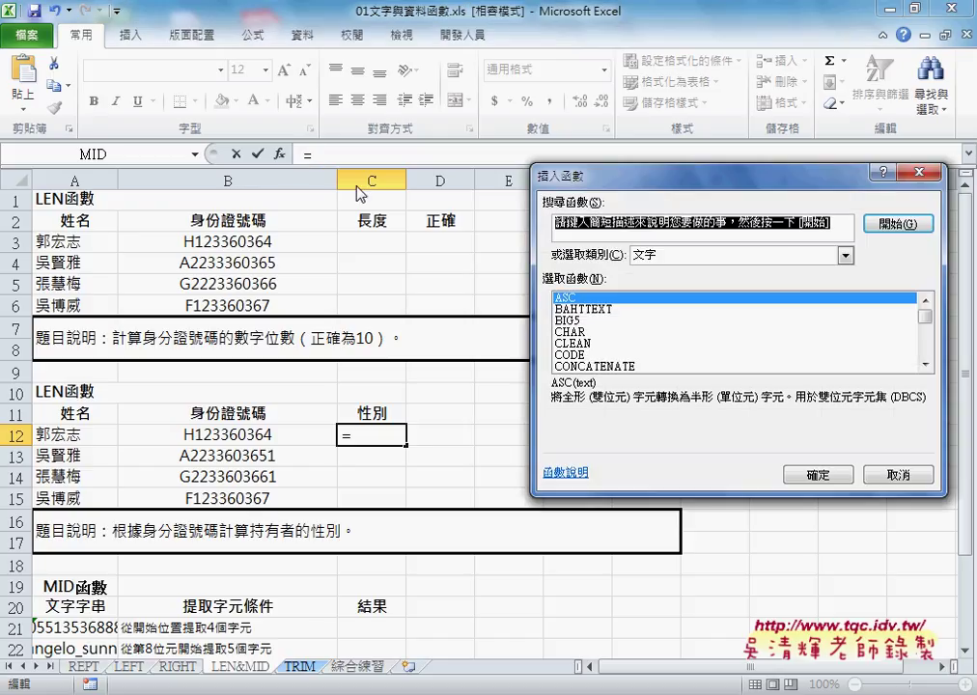
pyautogui.click(672, 257)
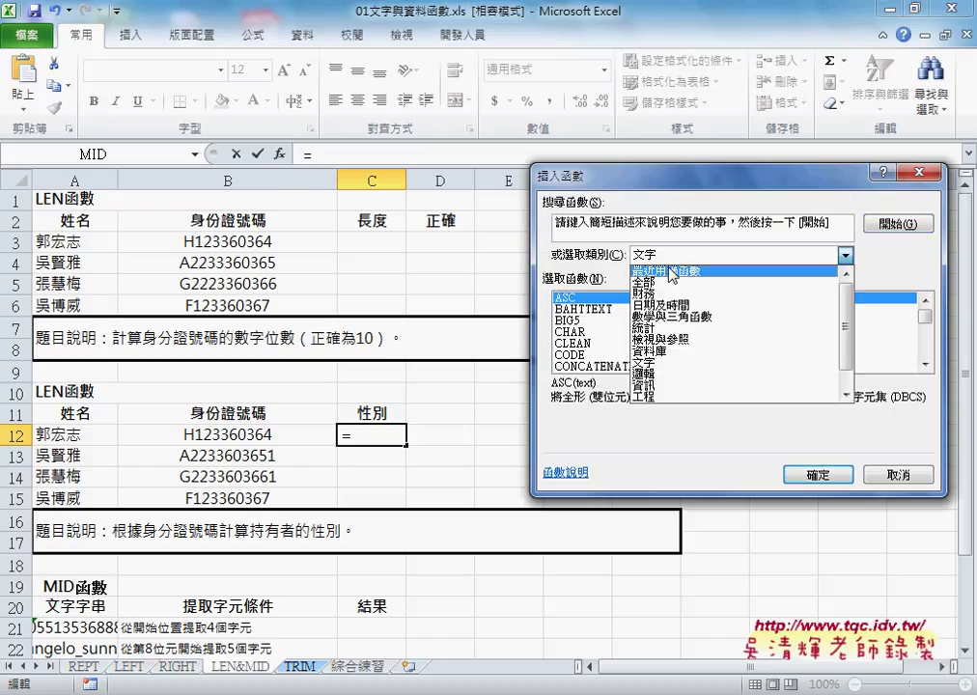
pyautogui.click(672, 273)
pyautogui.click(575, 309)
# - Paste MID(B12,2,1) into IF's Logical_test and compare it with the text "1"
pyautogui.click(820, 474)
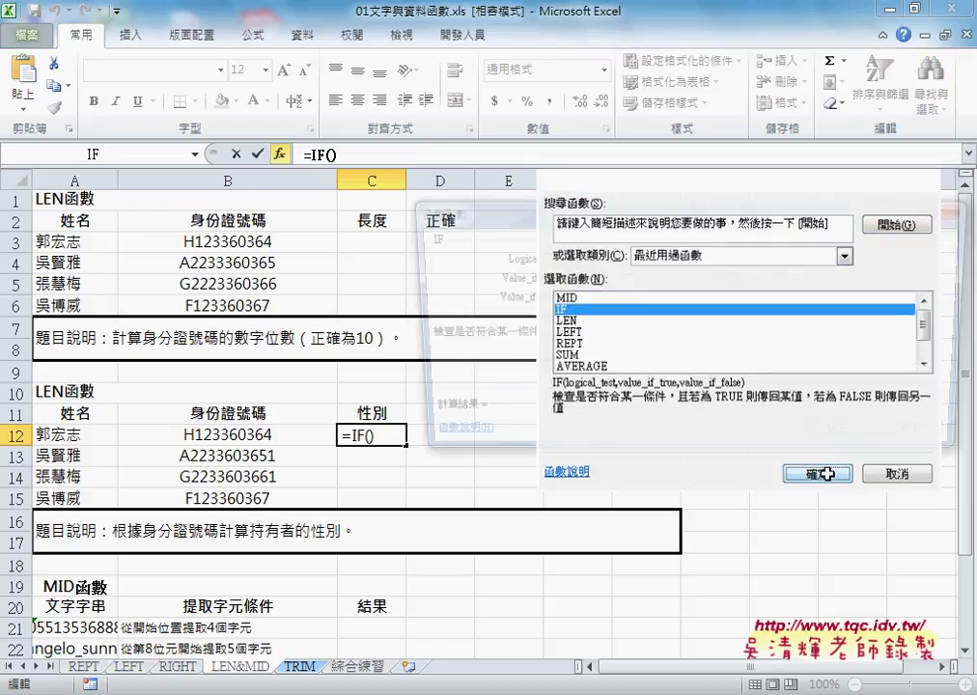
pyautogui.rightClick(606, 258)
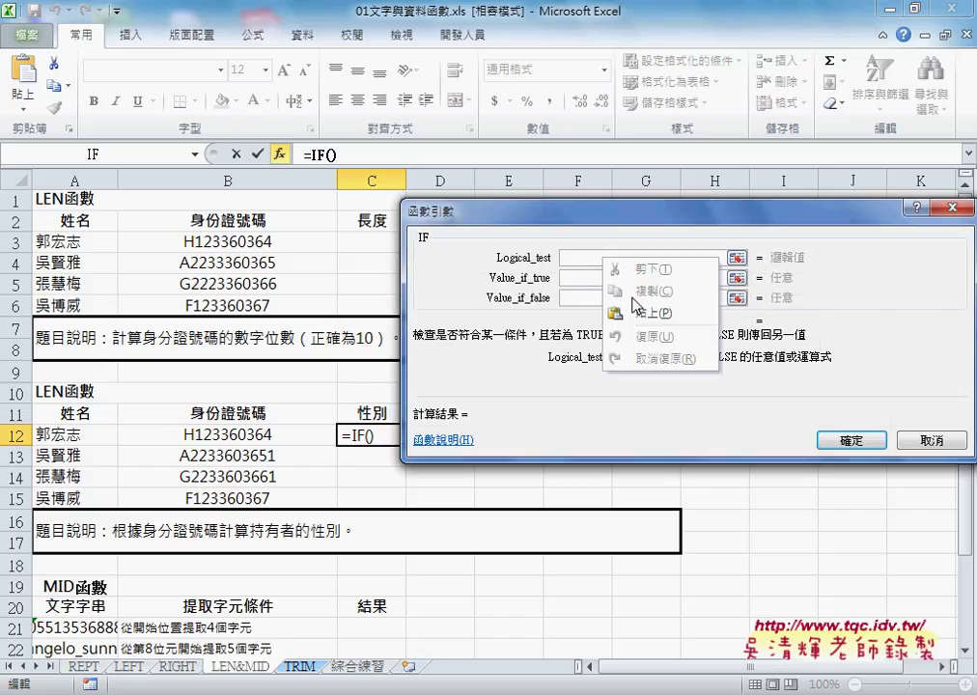
pyautogui.click(640, 313)
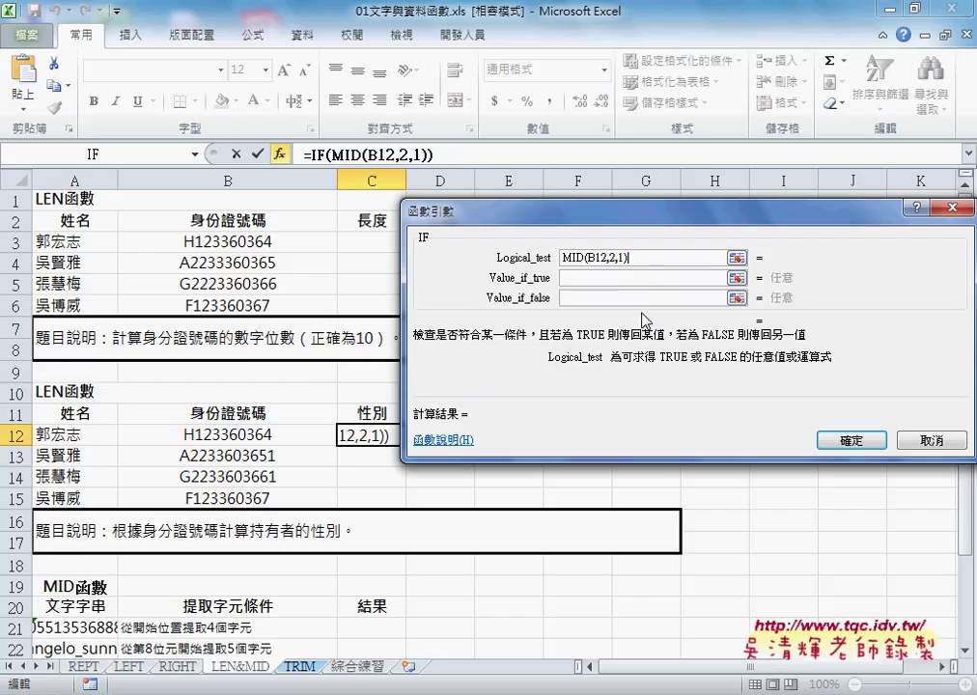
pyautogui.write('=1')
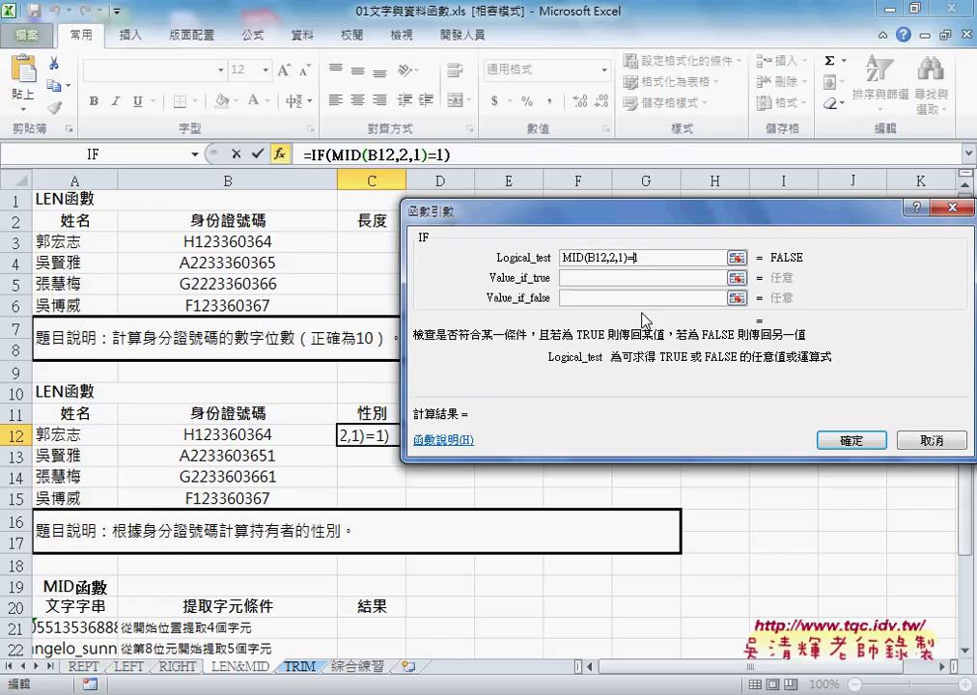
pyautogui.press('Left')
pyautogui.write('"1')
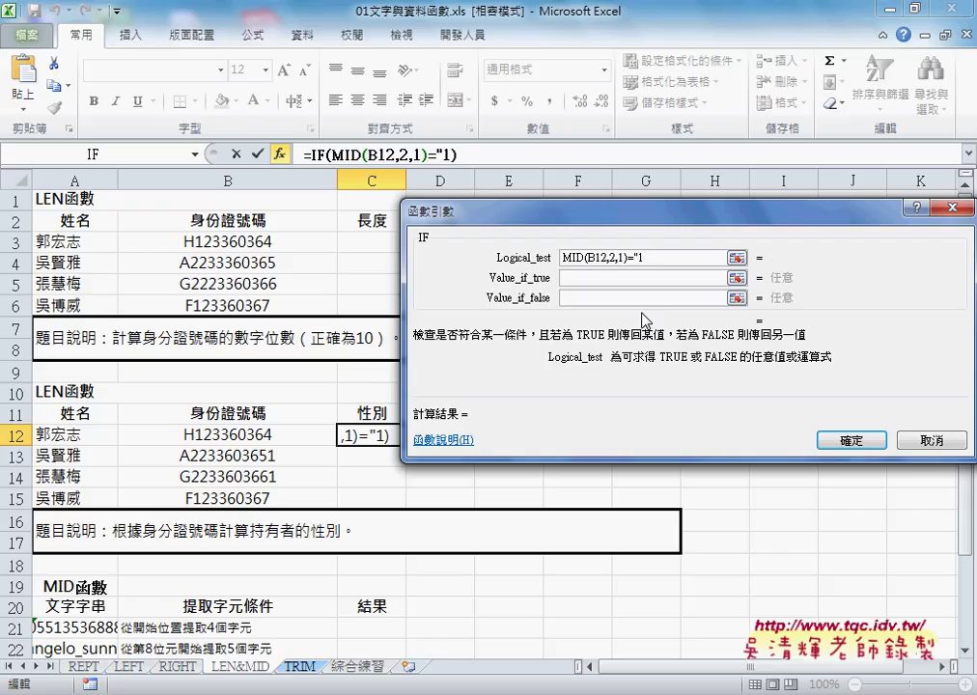
pyautogui.write('"')
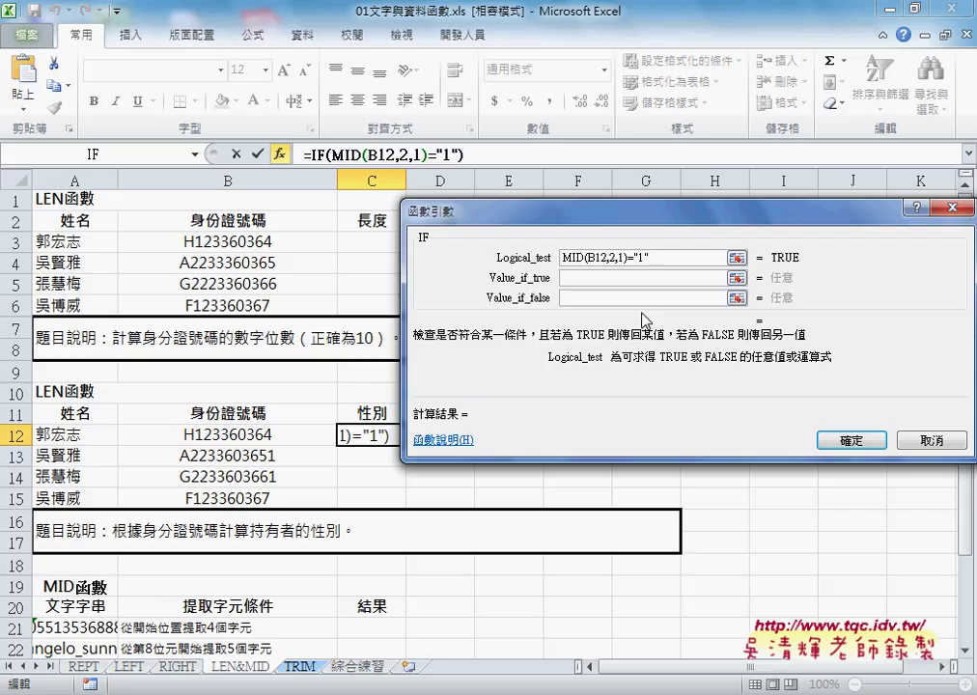
# - Set IF's Value_if_true to 男 and Value_if_false to 女
pyautogui.click(634, 279)
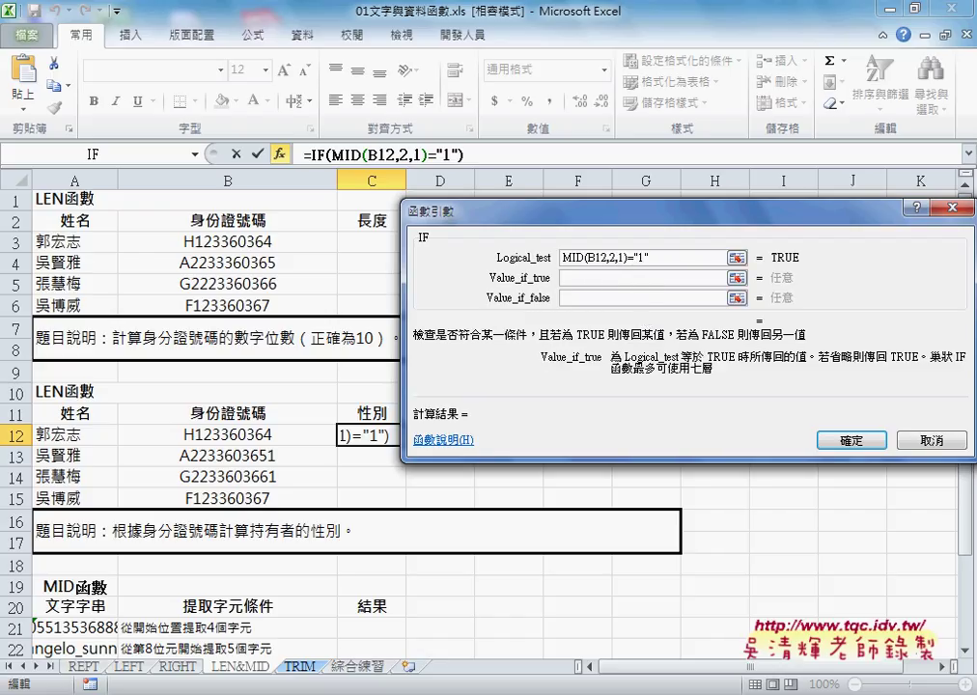
pyautogui.write('男')
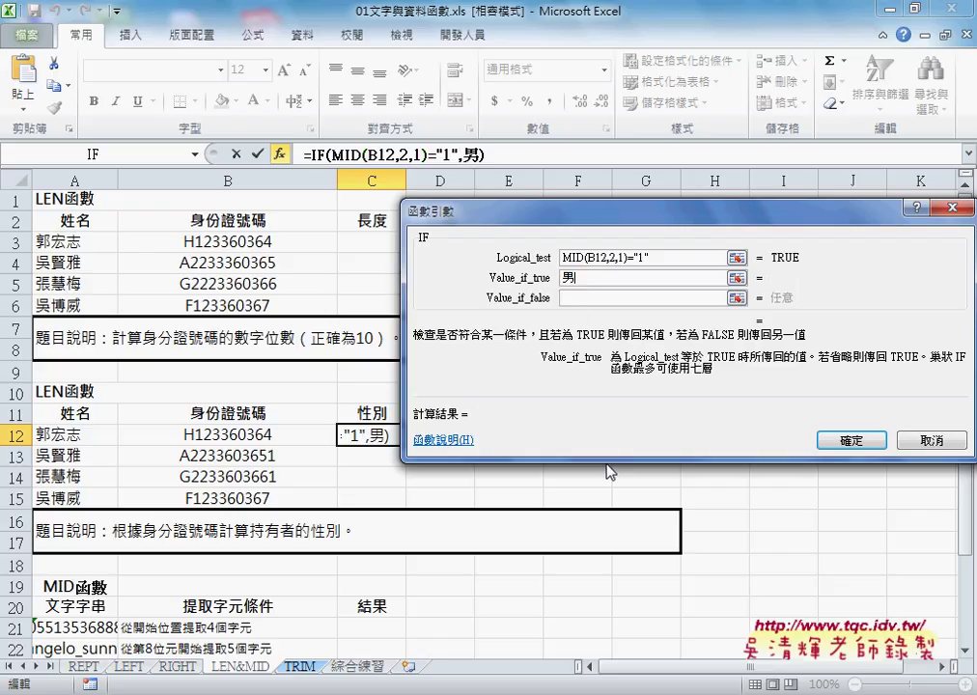
pyautogui.press('Tab')
pyautogui.write('女')
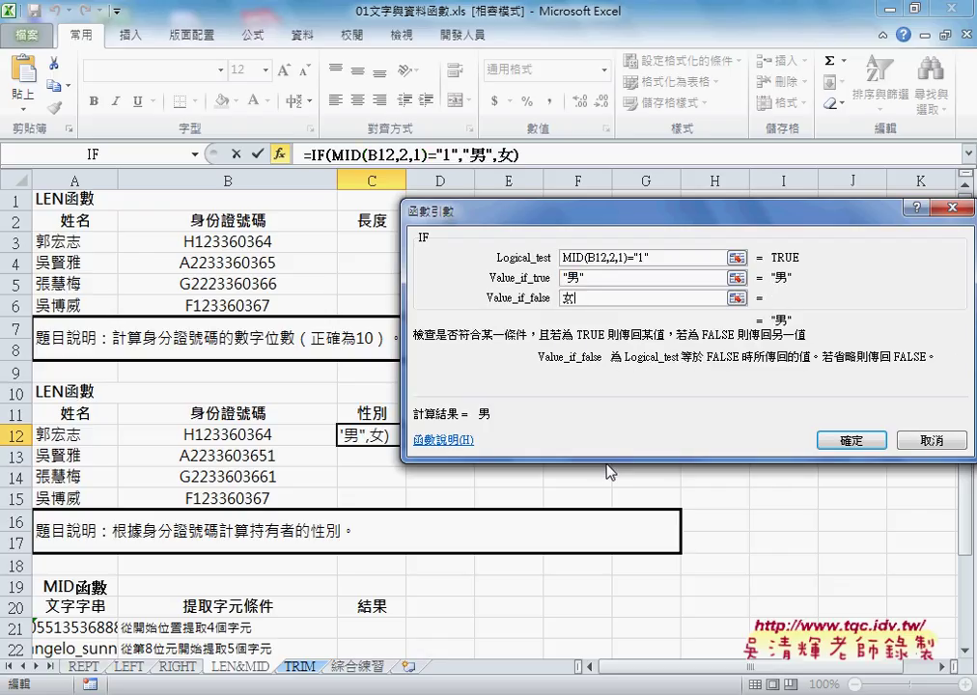
pyautogui.click(599, 275)
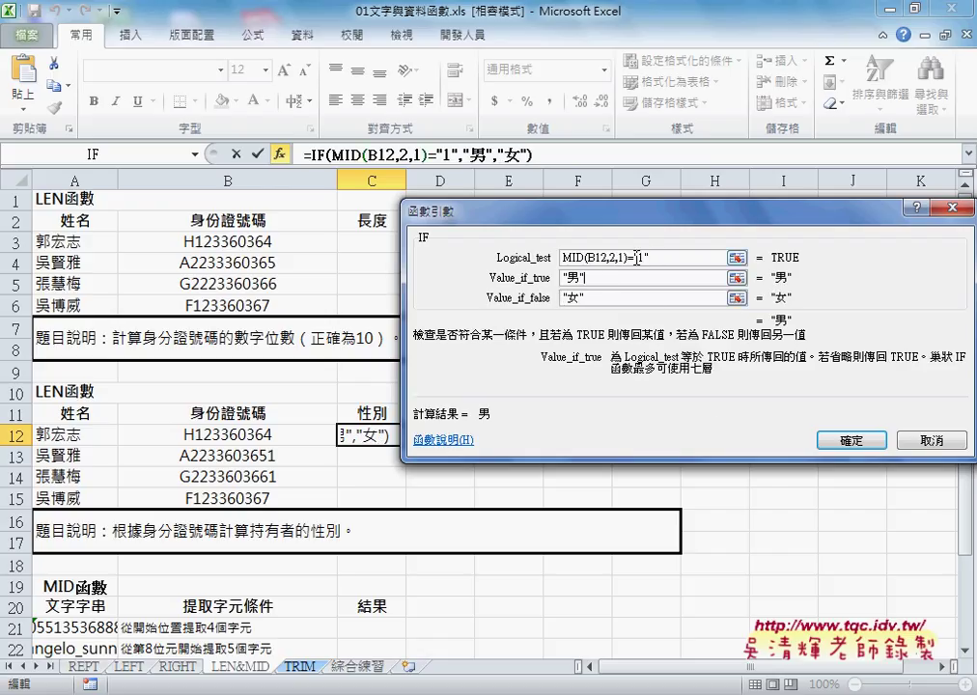
pyautogui.click(637, 257)
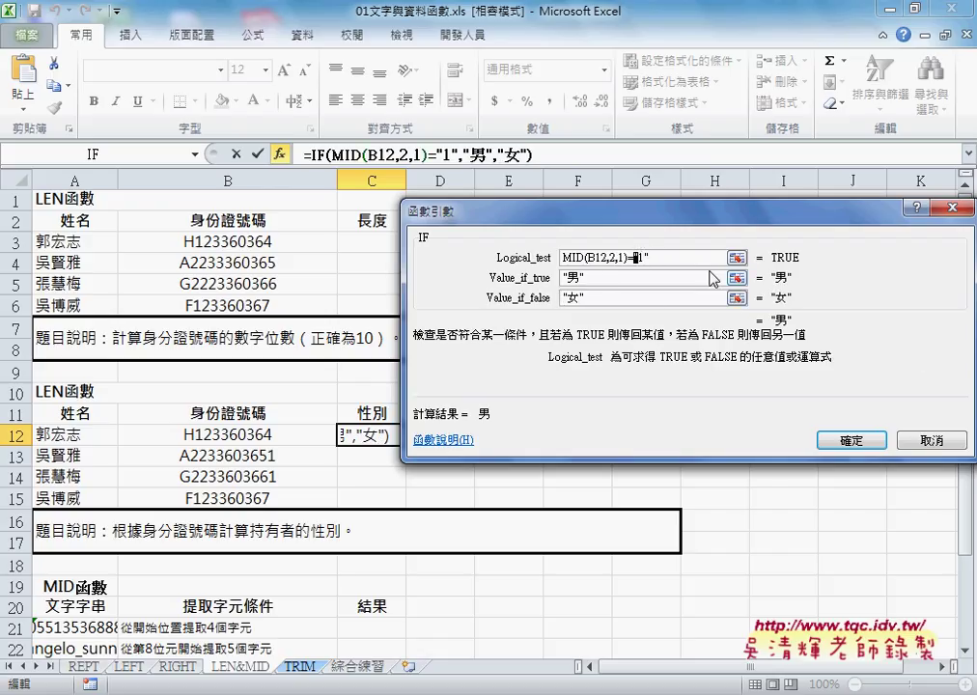
# - Remove the quotes so the test reads MID(B12,2,1)=1, which previews 女
pyautogui.press('BackSpace')
pyautogui.press('Right')
pyautogui.press('Right')
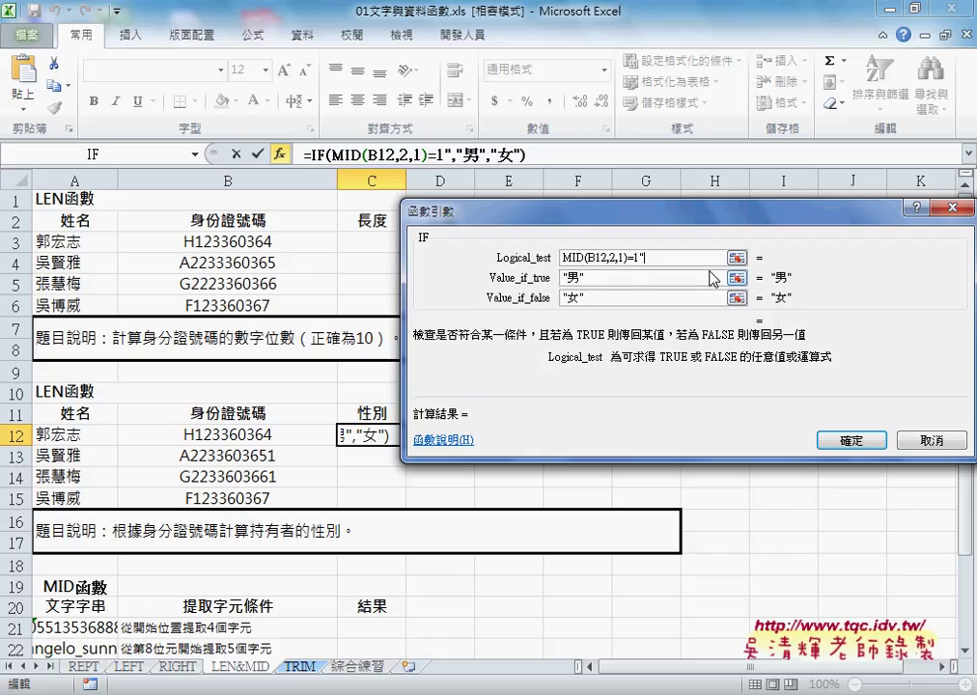
pyautogui.press('BackSpace')
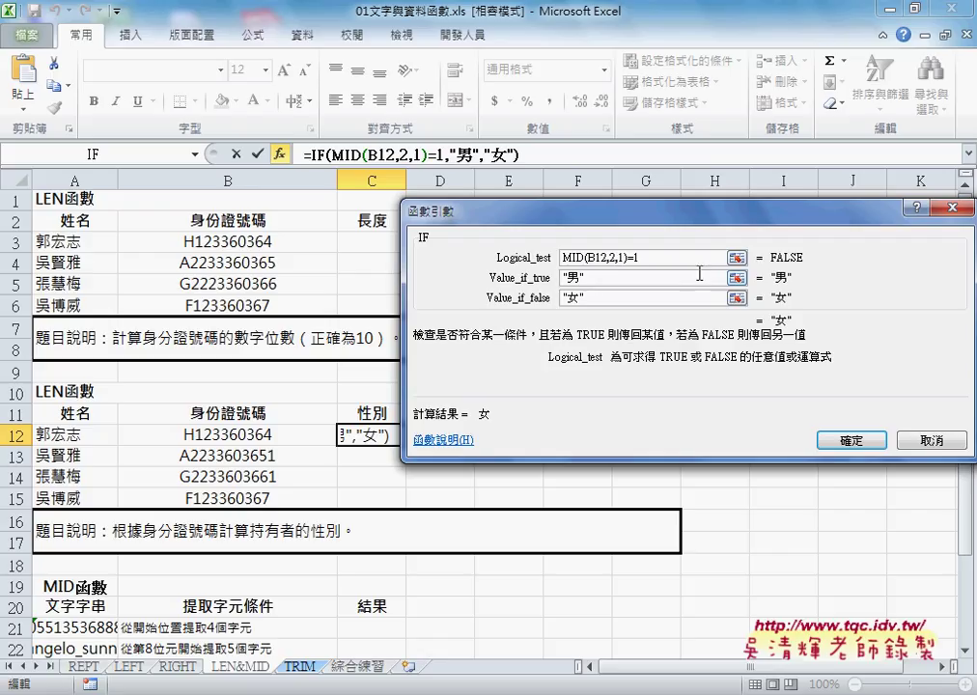
pyautogui.press('Left')
pyautogui.press('Left')
pyautogui.hotkey('shift', 'Left')
pyautogui.hotkey('shift', 'Left')
pyautogui.hotkey('shift', 'Left')
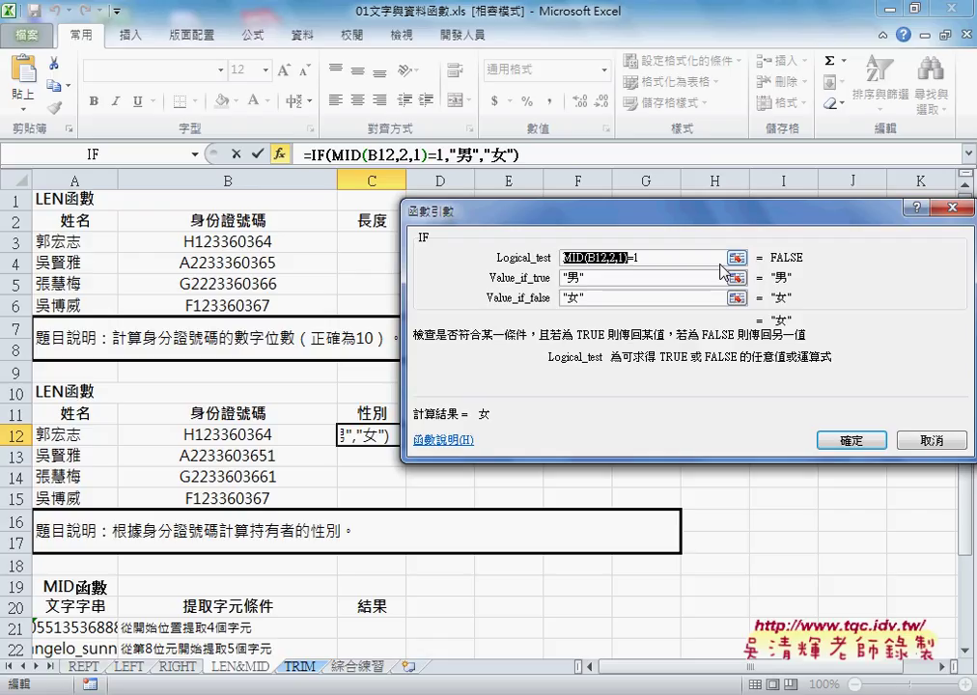
pyautogui.click(721, 263)
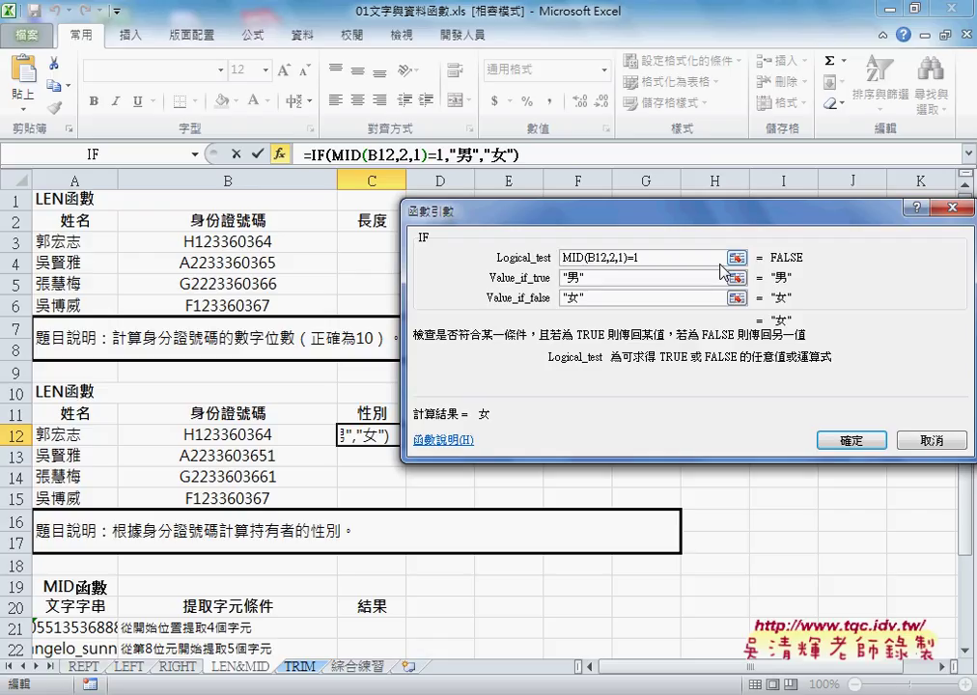
# - Wrap the MID part in VALUE so the test reads value(MID(B12,2,1))=1
pyautogui.press('Home')
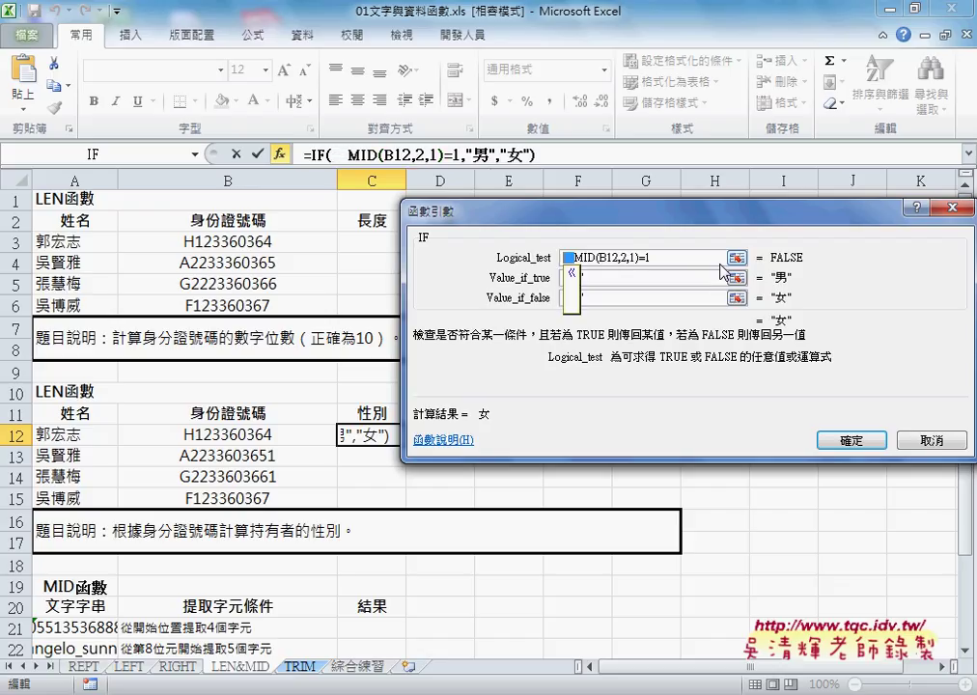
pyautogui.write('va')
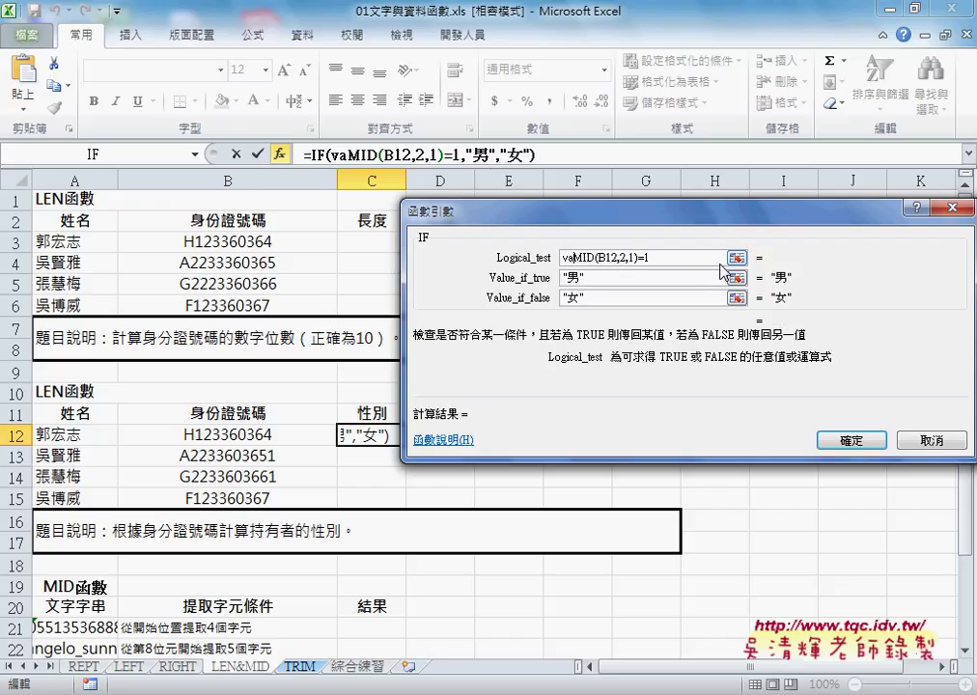
pyautogui.write('lue')
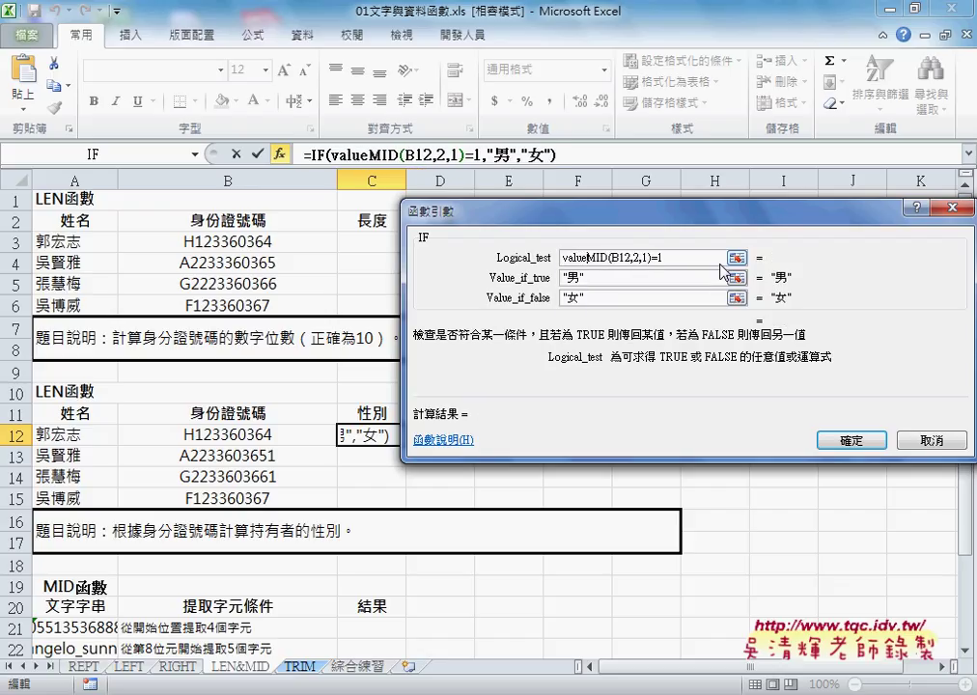
pyautogui.write('(')
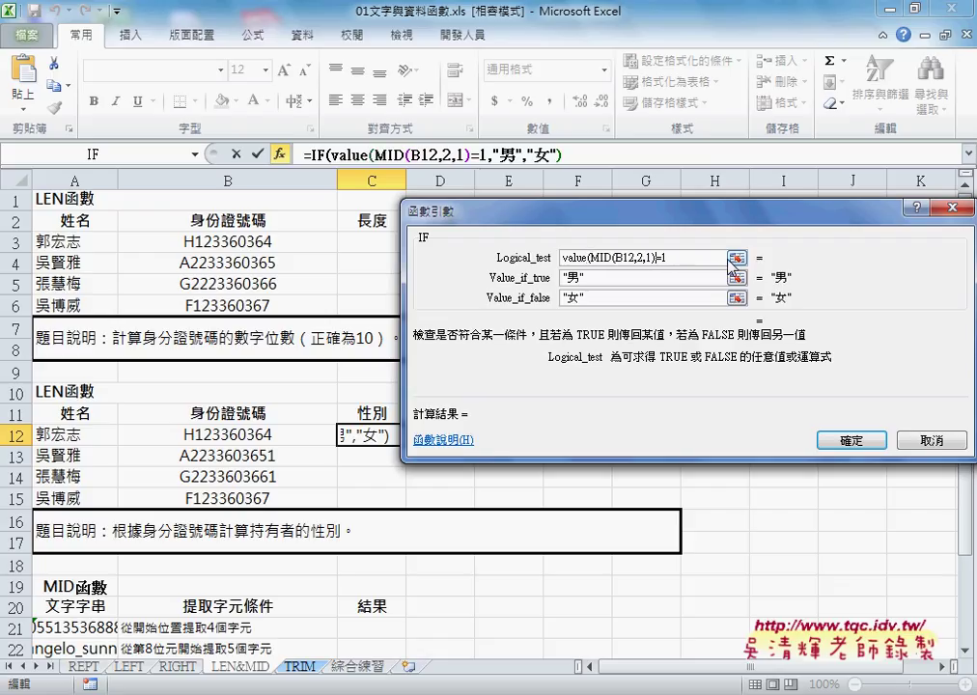
pyautogui.click(654, 257)
pyautogui.write(')')
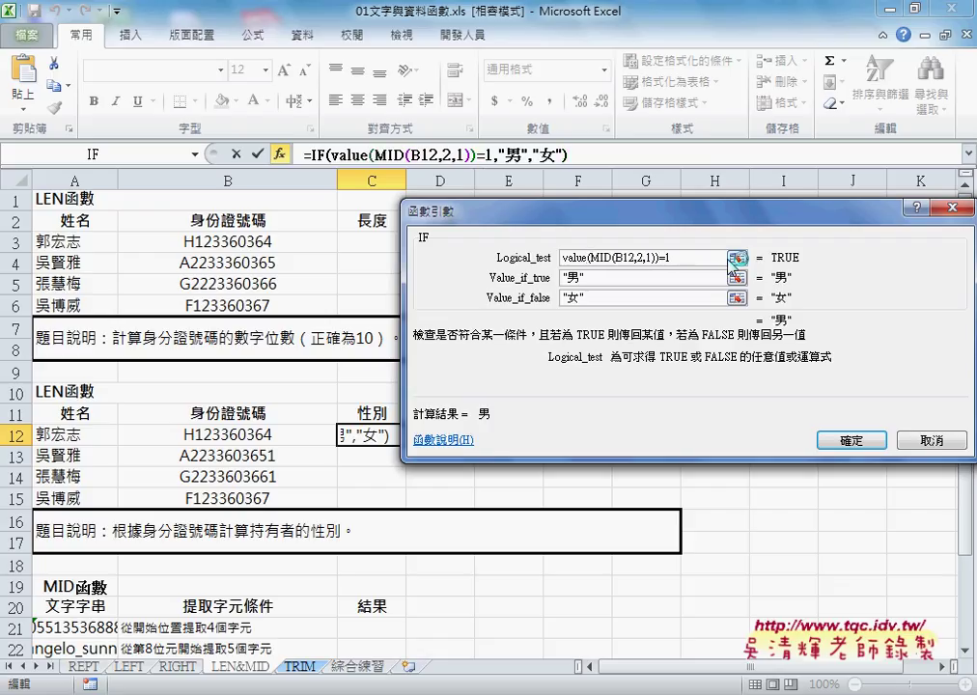
pyautogui.moveTo(655, 258)
pyautogui.mouseDown()
pyautogui.moveTo(591, 257)
pyautogui.moveTo(658, 257)
pyautogui.mouseUp()
pyautogui.click(593, 259)
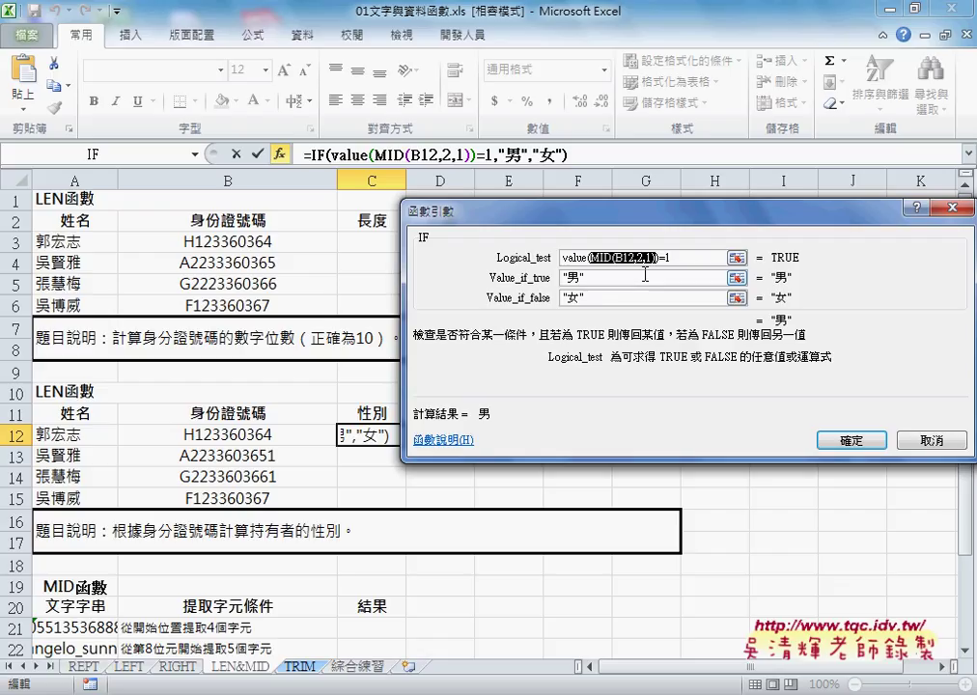
# - Fill the VALUE-based formula down to C15, then delete VALUE( and its extra ) from C12
pyautogui.click(848, 442)
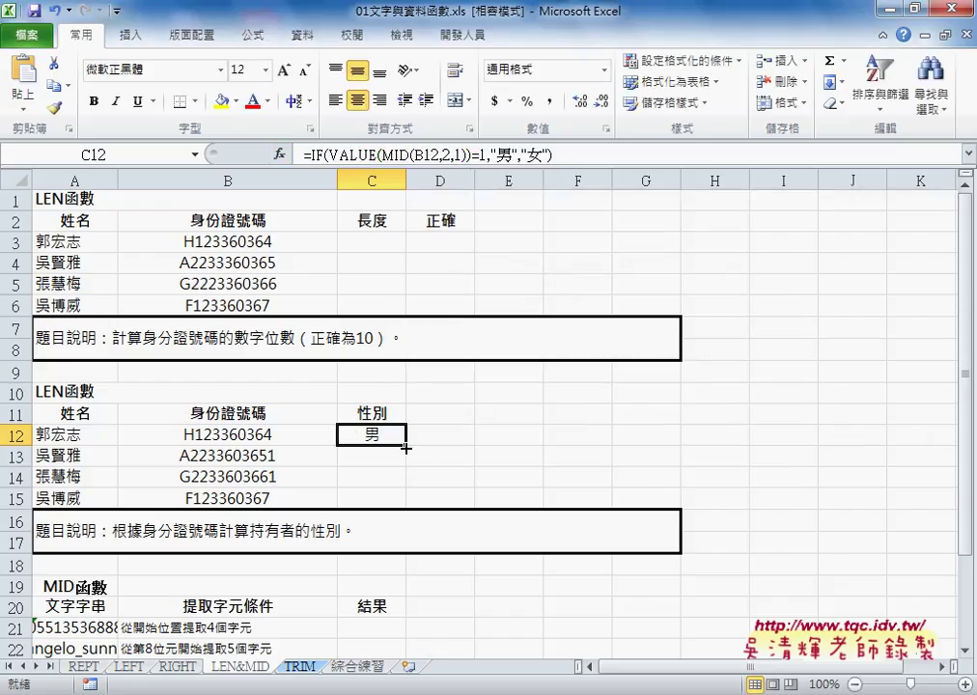
pyautogui.moveTo(407, 449); pyautogui.dragTo(406, 499)
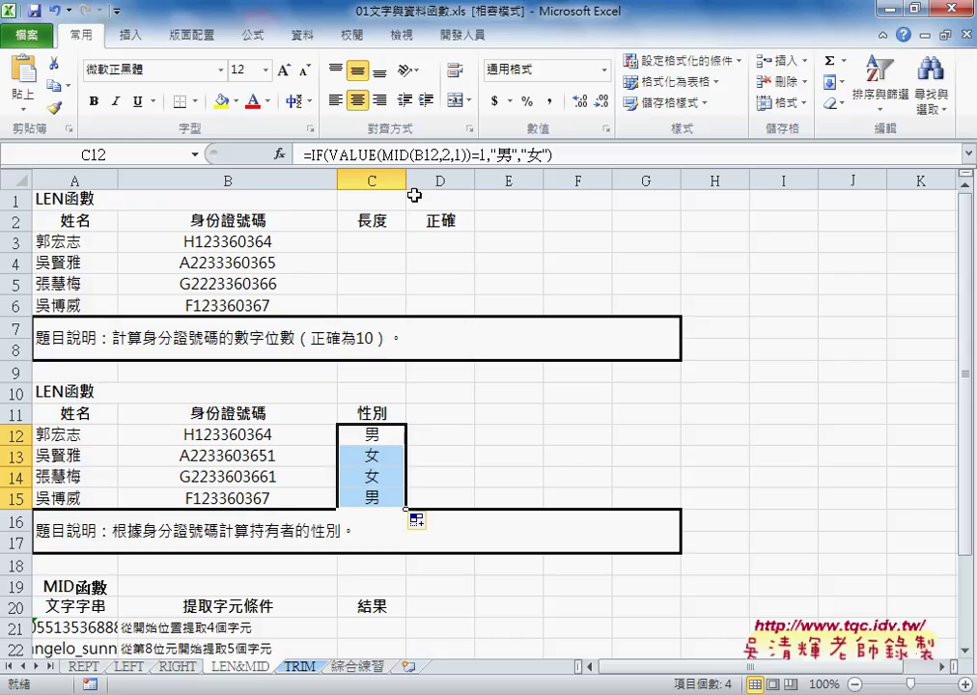
pyautogui.moveTo(325, 155); pyautogui.dragTo(378, 155)
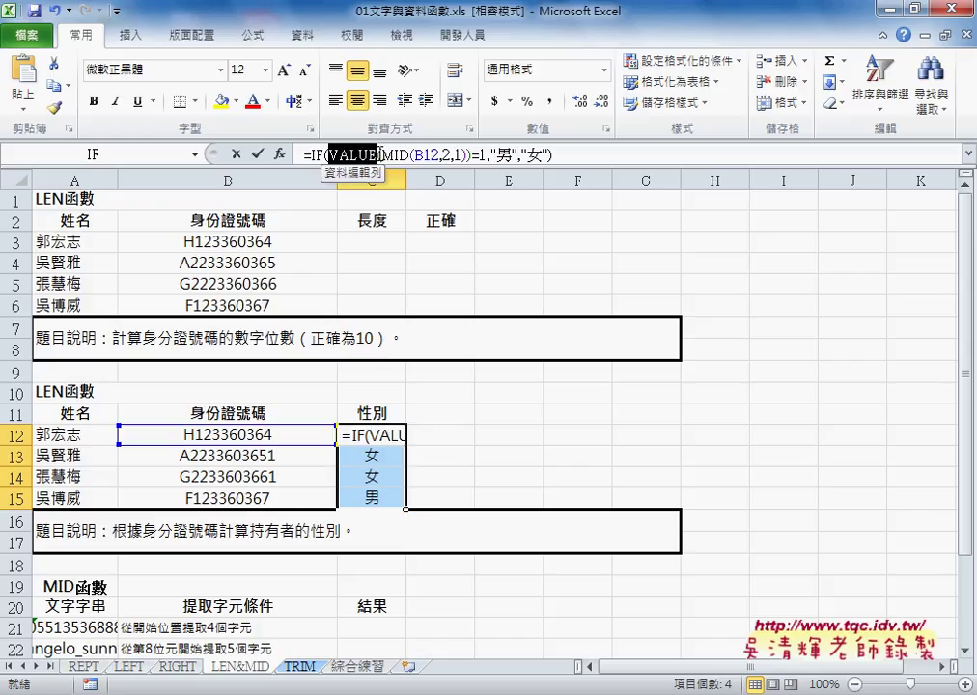
pyautogui.press('Delete')
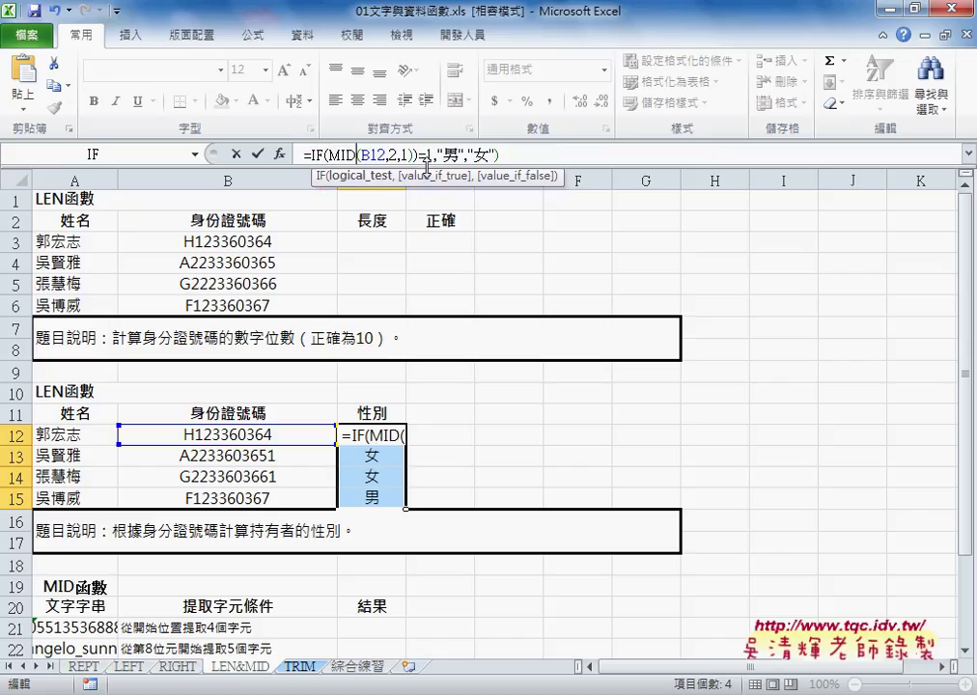
pyautogui.press('Right')
pyautogui.press('Right')
pyautogui.press('Right')
pyautogui.press('Right')
pyautogui.press('Right')
pyautogui.press('Right')
pyautogui.press('Right')
pyautogui.press('Right')
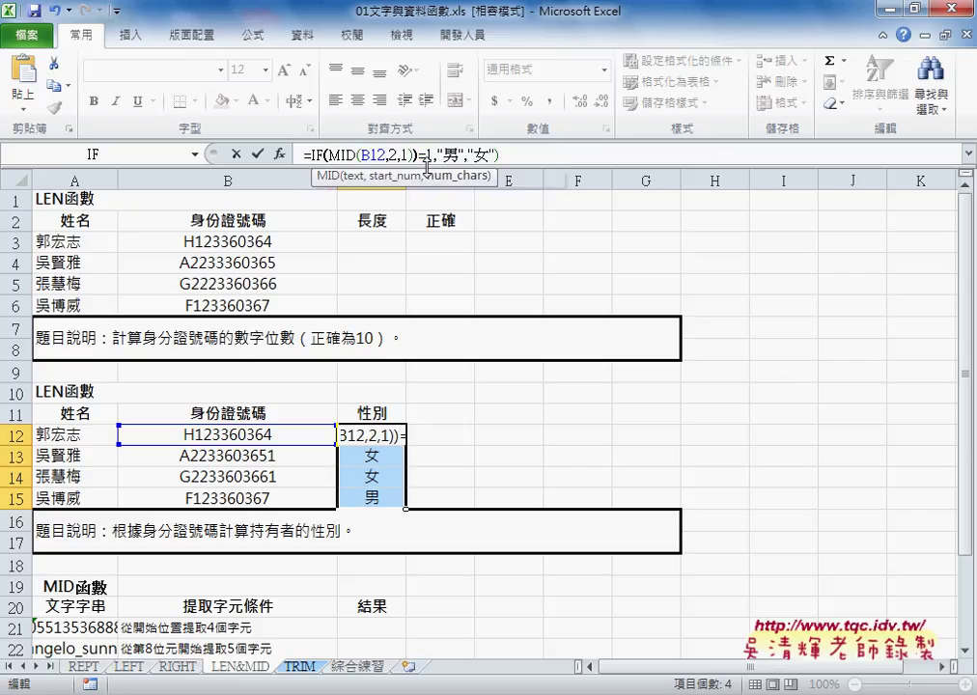
pyautogui.press('Left')
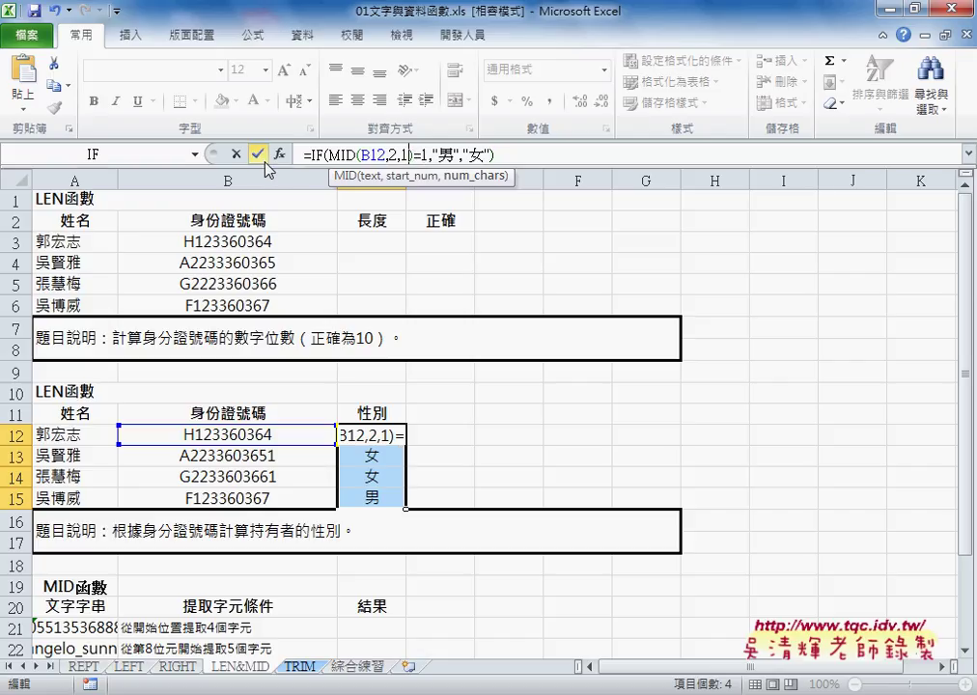
pyautogui.press('Return')
# - Refill =IF(MID(B12,2,1)=1,"男","女") down to C15, every row showing 女
pyautogui.click(377, 437)
pyautogui.moveTo(406, 445); pyautogui.dragTo(437, 499)
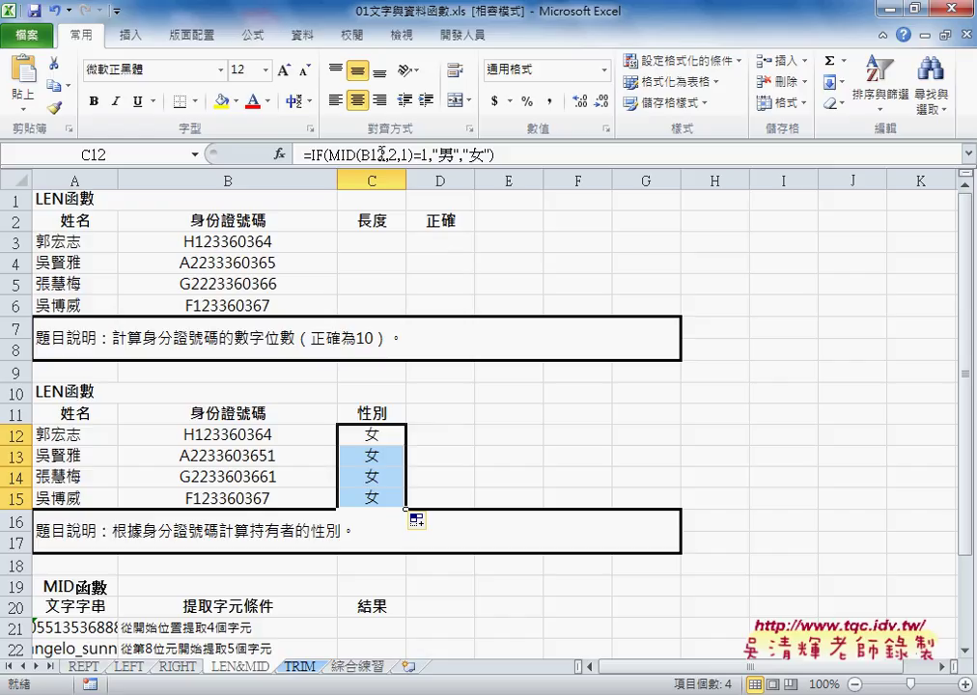
pyautogui.doubleClick(423, 155)
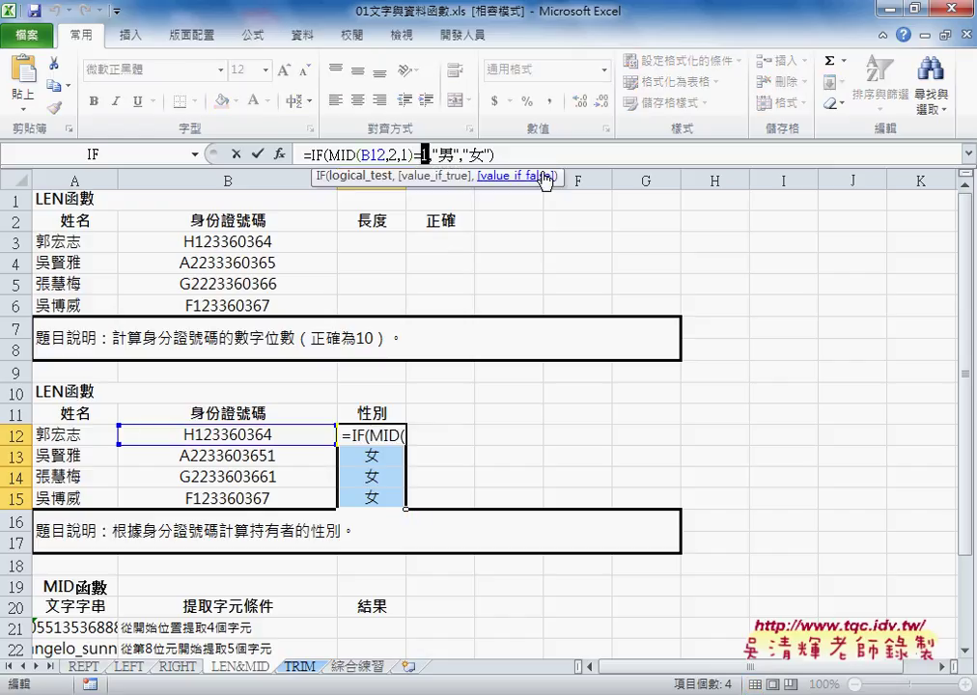
# - Quote the 1 and fill the formula to C15, giving 男, 女, 女, 男
pyautogui.click(422, 154)
pyautogui.write('"')
pyautogui.press('Right')
pyautogui.write('"')
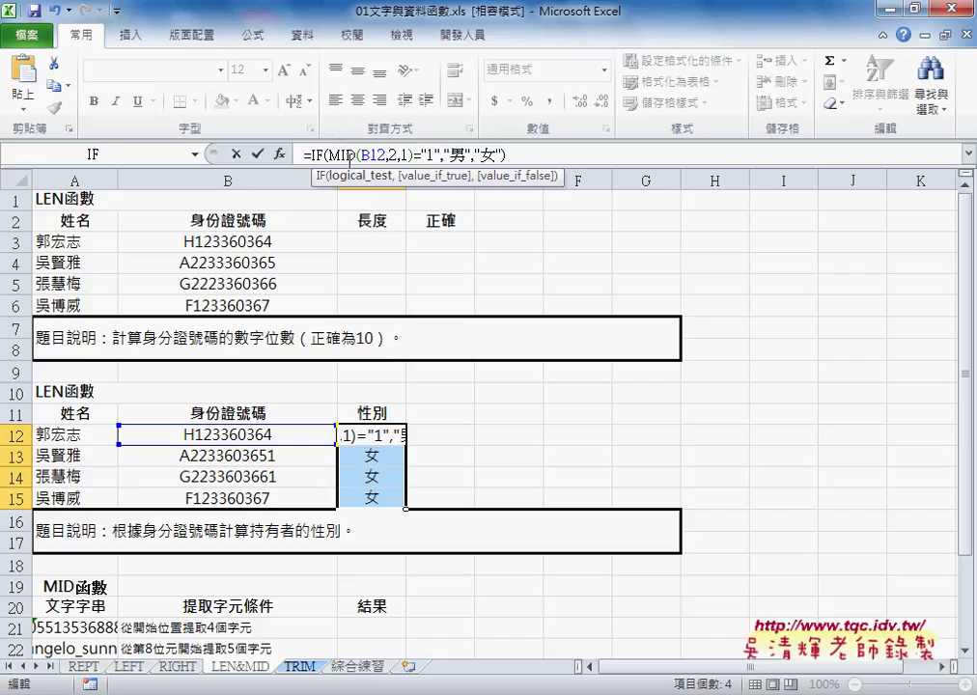
pyautogui.press('Return')
pyautogui.click(387, 435)
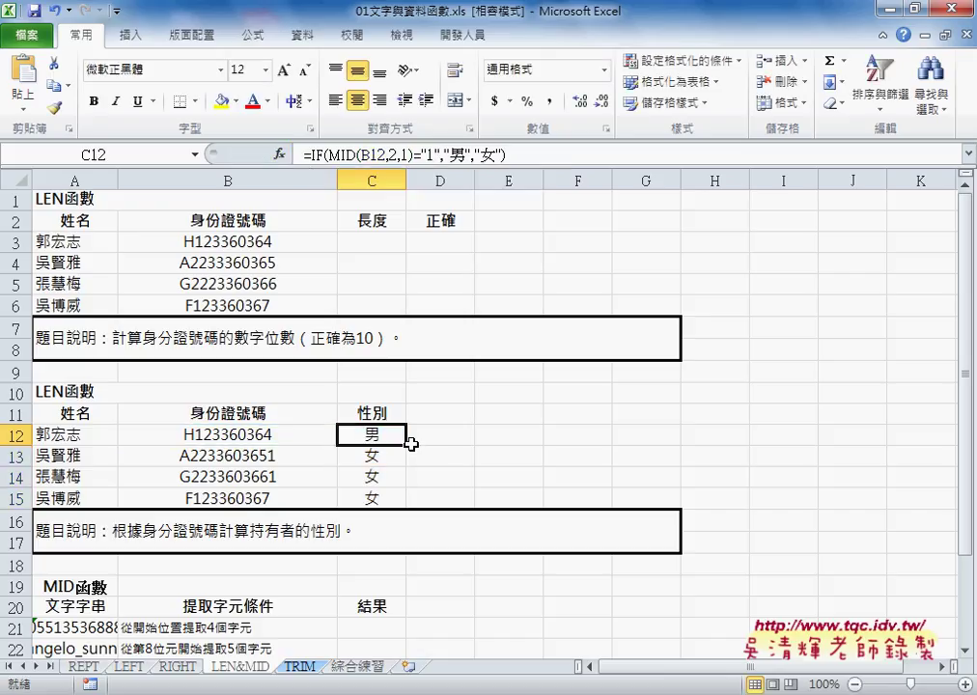
pyautogui.moveTo(406, 445); pyautogui.dragTo(407, 509)
pyautogui.scroll(-2, 513, 472)
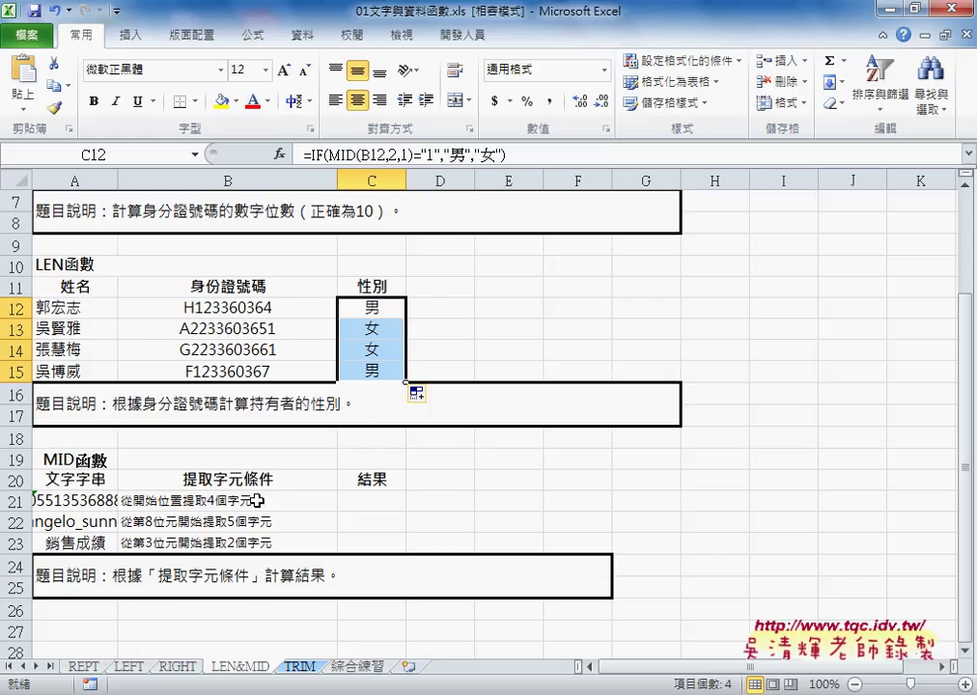
pyautogui.click(67, 464)
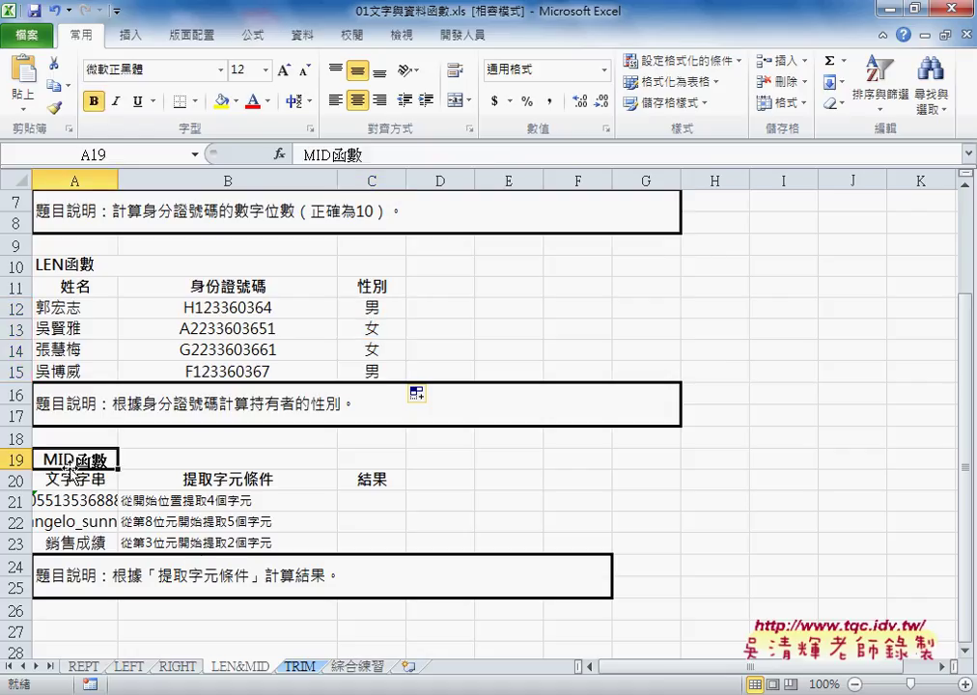
# - Switch to the 綜合練習 sheet and mark its &, REPT and LEN hints
pyautogui.click(355, 667)
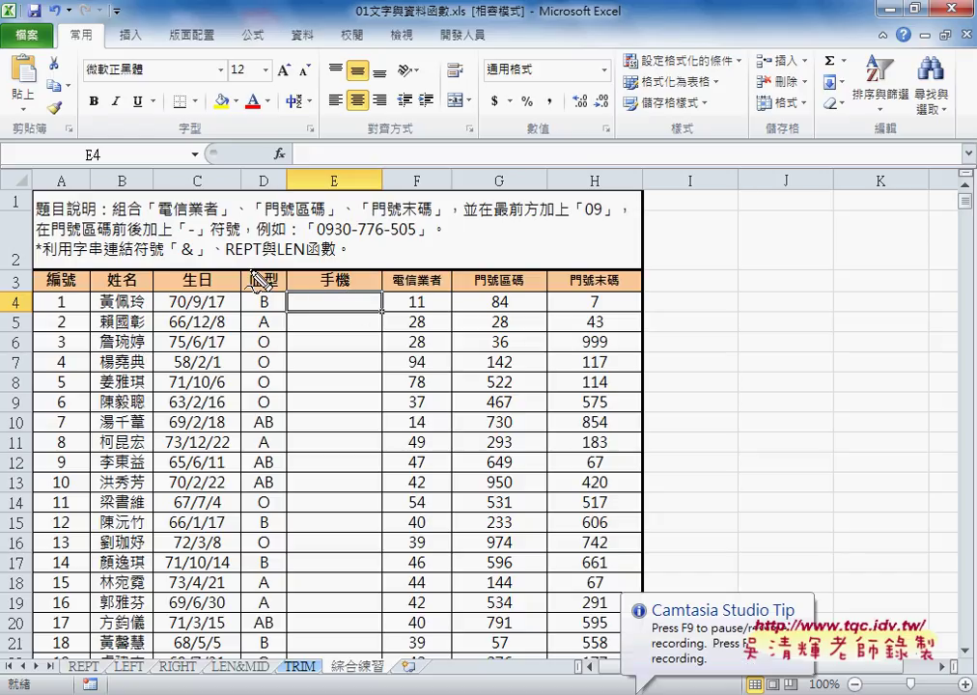
pyautogui.moveTo(180, 257)
pyautogui.mouseDown()
pyautogui.moveTo(302, 257)
pyautogui.moveTo(358, 295)
pyautogui.moveTo(383, 283)
pyautogui.mouseUp()
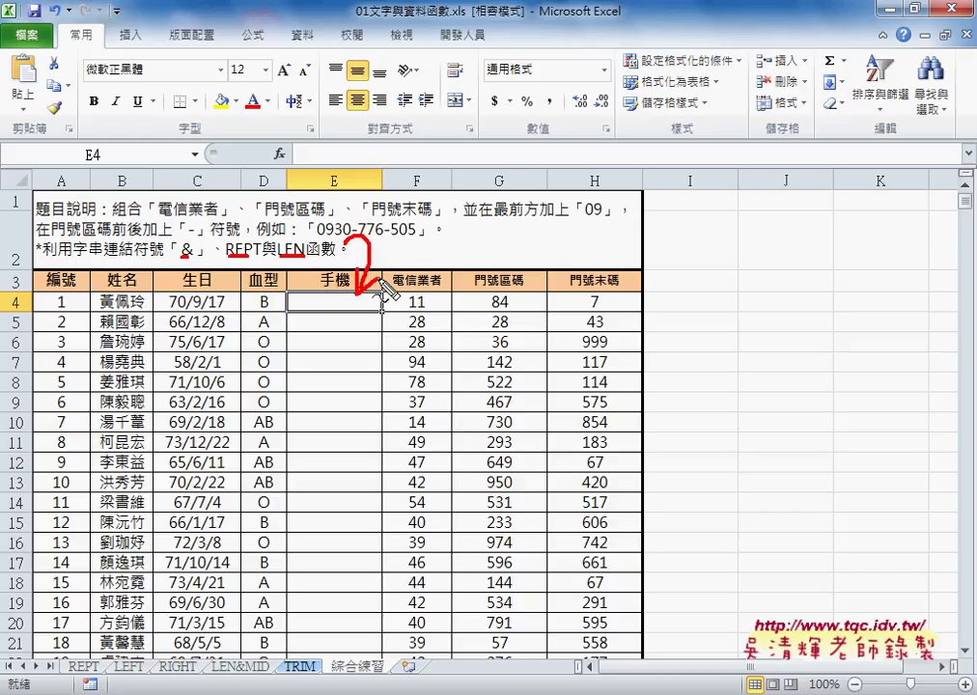